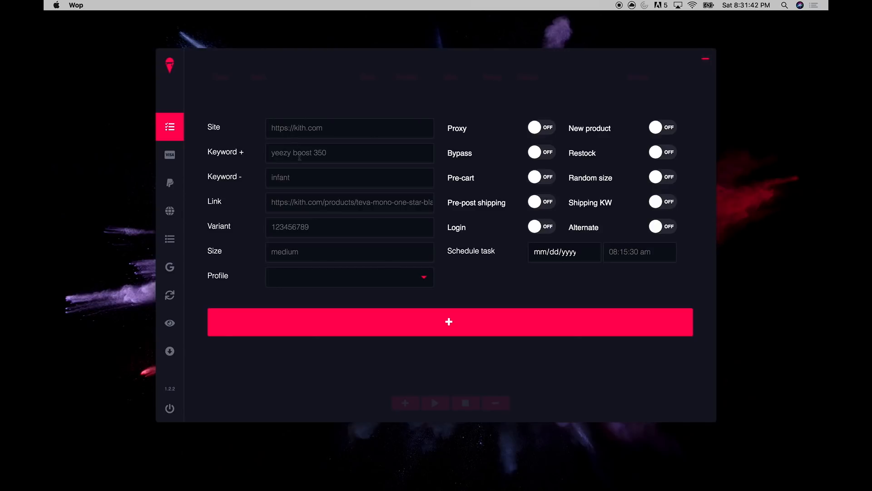
# Leave Wop's Site field and bring up the Adidas Consortium Deerupt Packer Shoes tab in Chrome
pyautogui.click(304, 130)
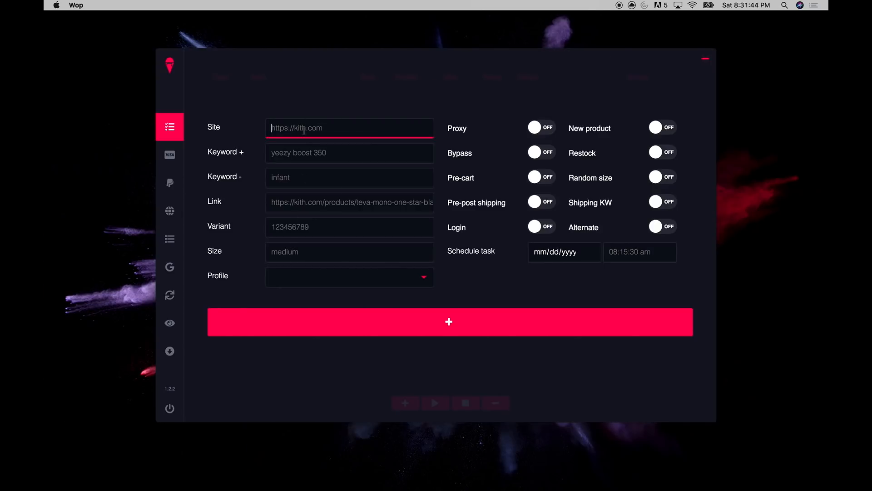
pyautogui.hotkey('ctrl', 'Right')
pyautogui.hotkey('ctrl', 'shift', 'Tab')
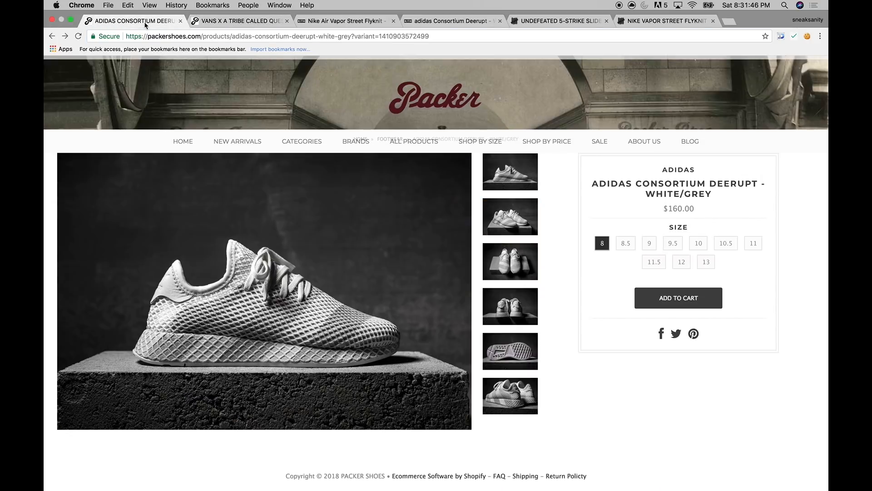
pyautogui.moveTo(201, 36); pyautogui.dragTo(104, 38)
pyautogui.press('super+c')
pyautogui.hotkey('ctrl', 'Left')
pyautogui.press('super+v')
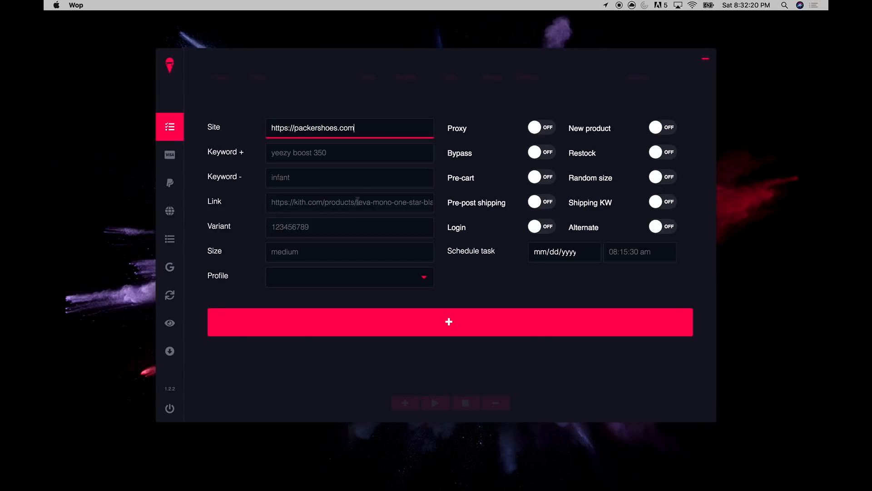
pyautogui.hotkey('ctrl', 'Right')
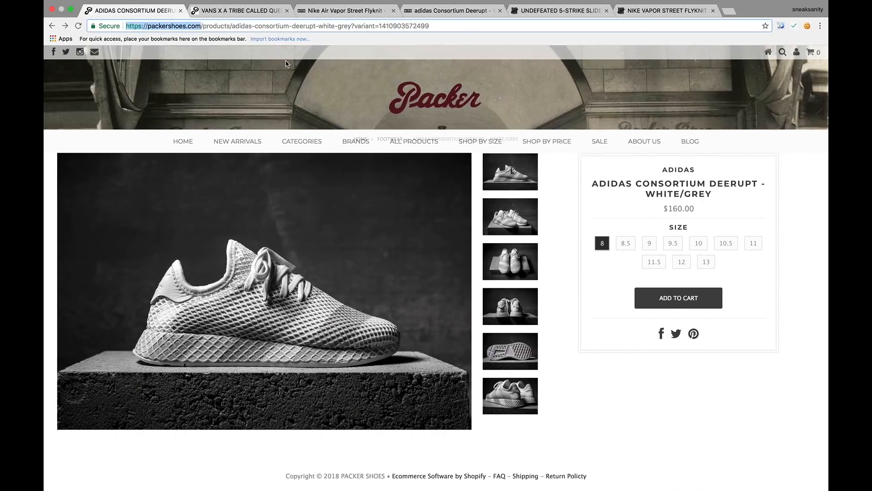
pyautogui.click(331, 26)
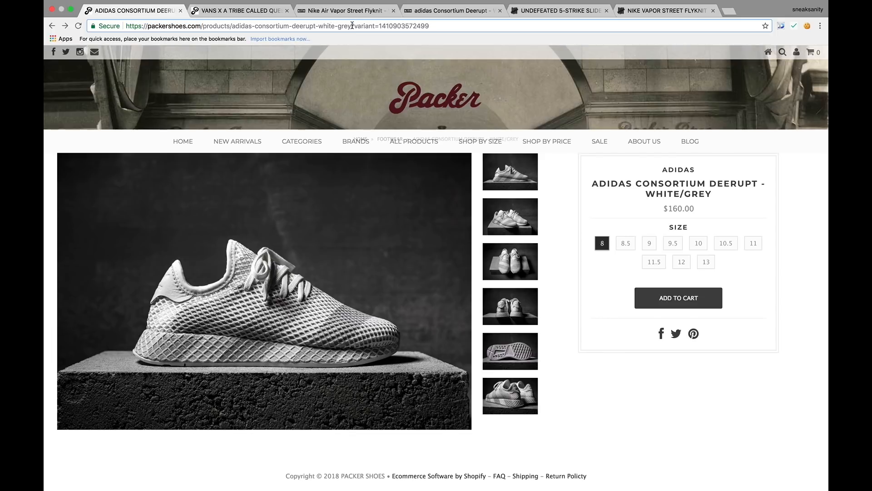
pyautogui.moveTo(352, 25); pyautogui.dragTo(446, 28)
pyautogui.click(362, 26)
pyautogui.moveTo(352, 25); pyautogui.dragTo(126, 26)
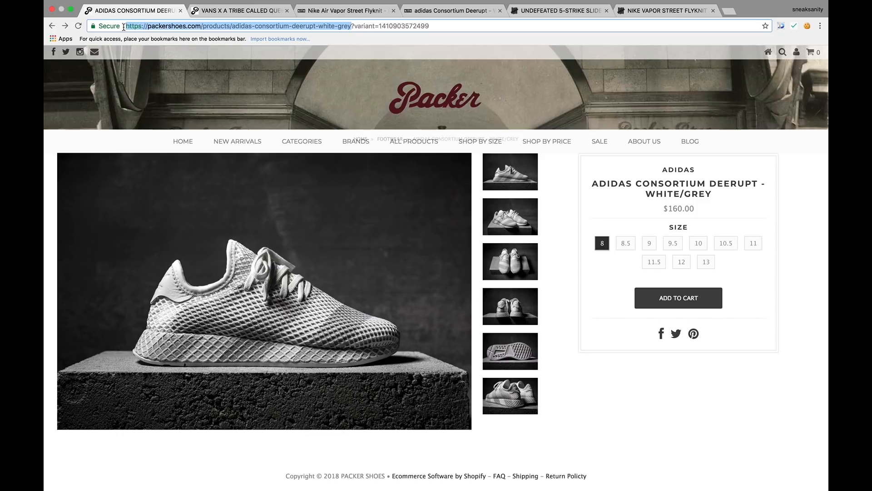
pyautogui.hotkey('ctrl', 'Left')
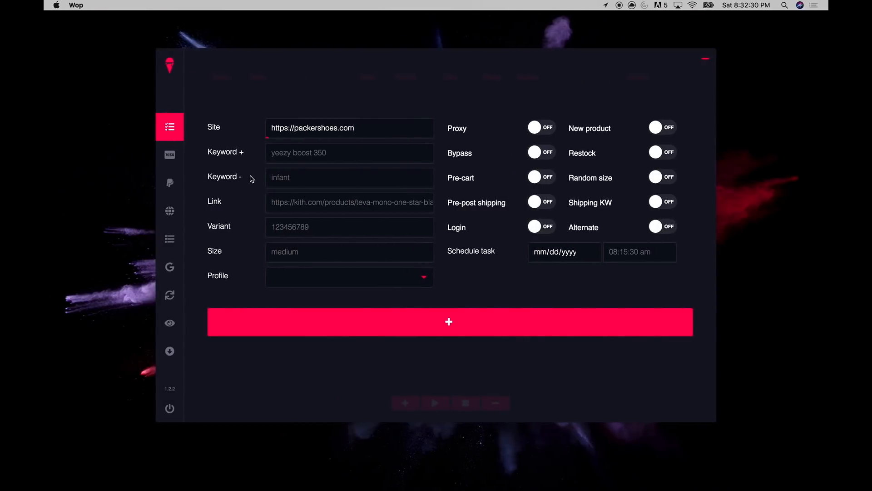
pyautogui.click(329, 205)
pyautogui.press('super+v')
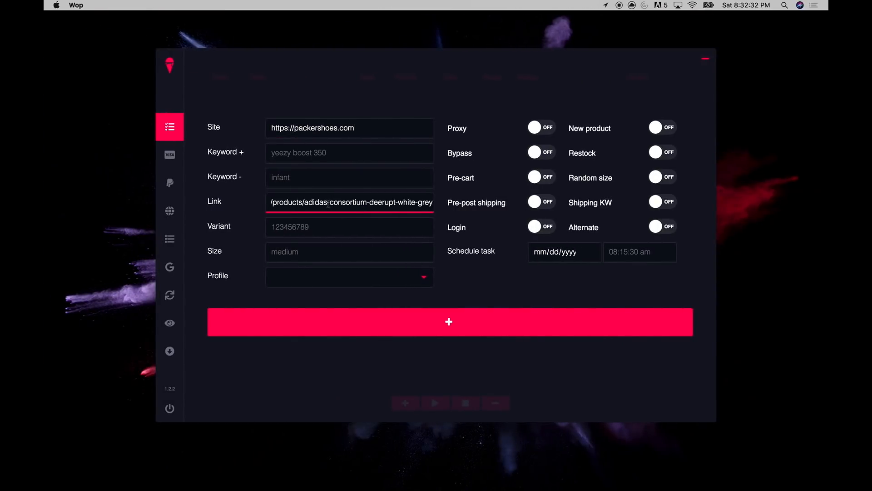
# Move to the Variant field and select the variant part of the product address in Chrome
pyautogui.click(295, 227)
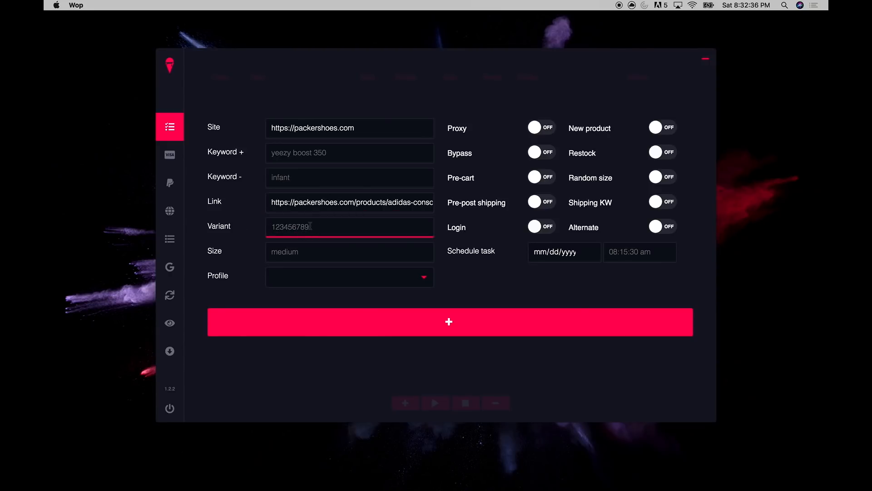
pyautogui.hotkey('ctrl', 'Right')
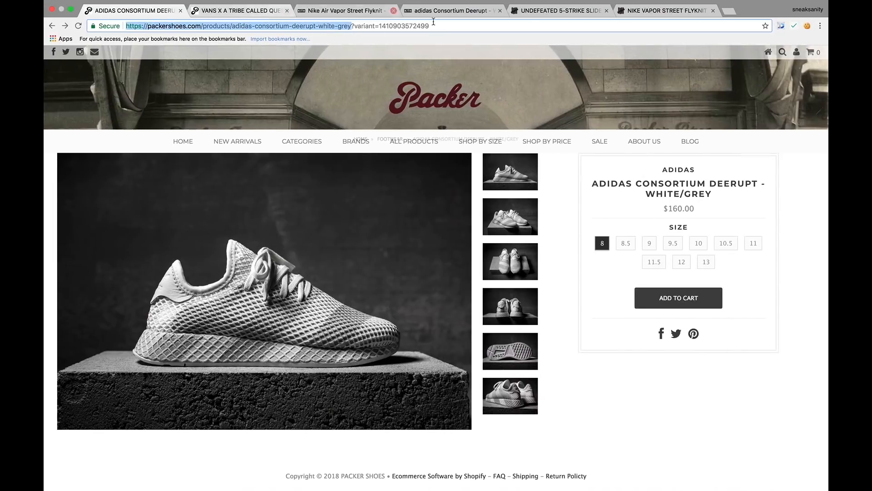
pyautogui.moveTo(431, 25); pyautogui.dragTo(378, 25)
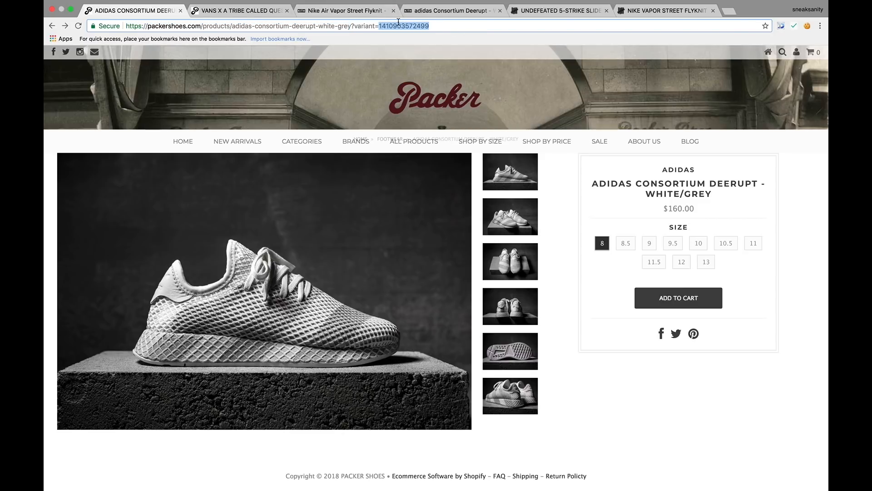
pyautogui.click(428, 25)
pyautogui.moveTo(446, 24); pyautogui.dragTo(350, 25)
# View the Deerupt product's .js variant data, then go back and select the variant number
pyautogui.press('BackSpace')
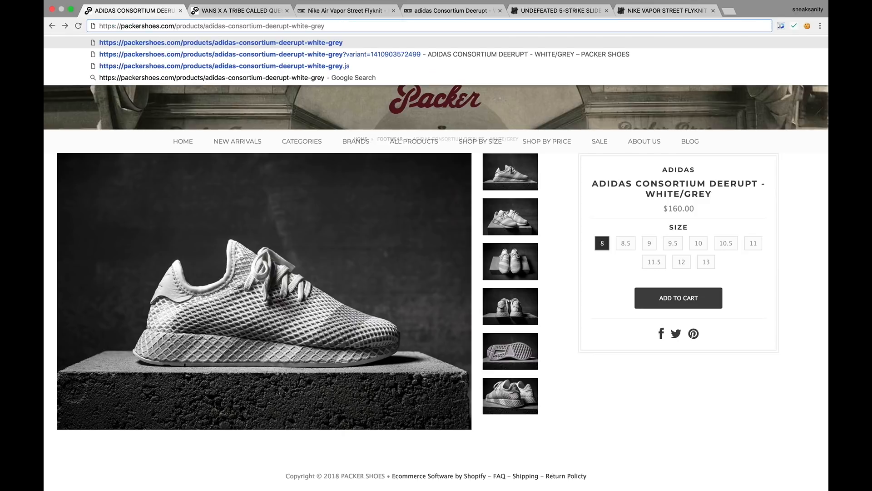
pyautogui.write('.js')
pyautogui.press('Return')
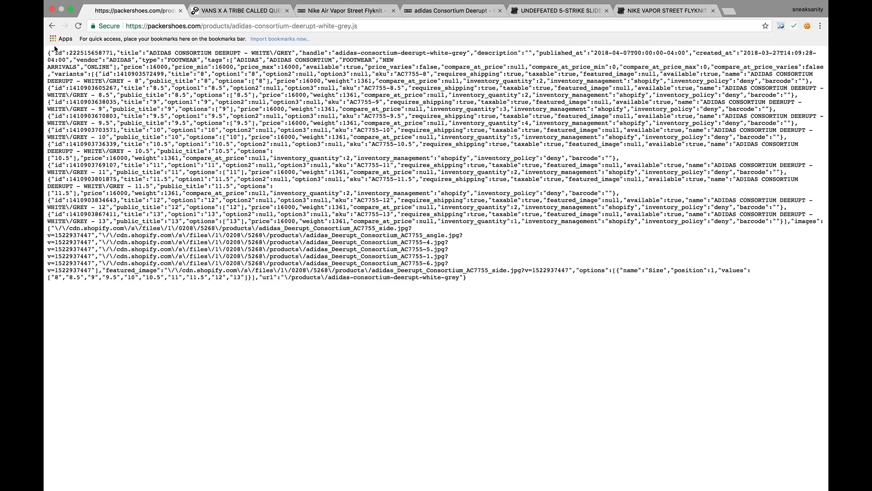
pyautogui.click(52, 26)
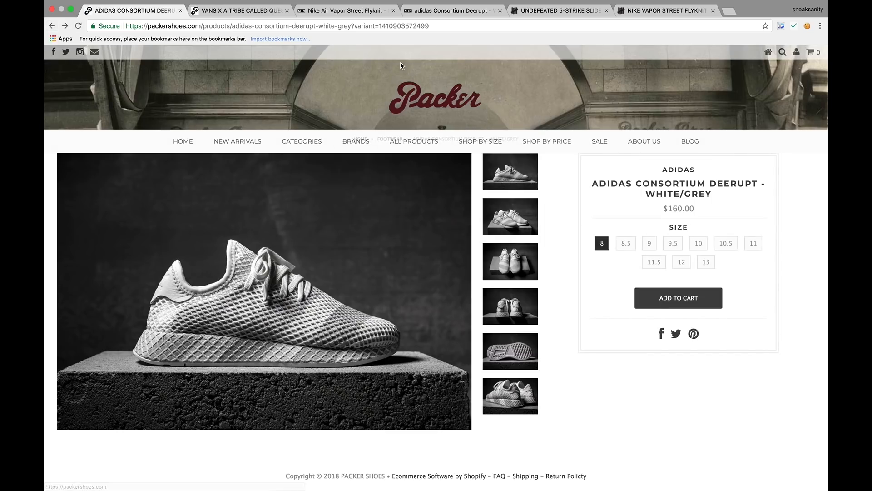
pyautogui.moveTo(442, 26); pyautogui.dragTo(380, 26)
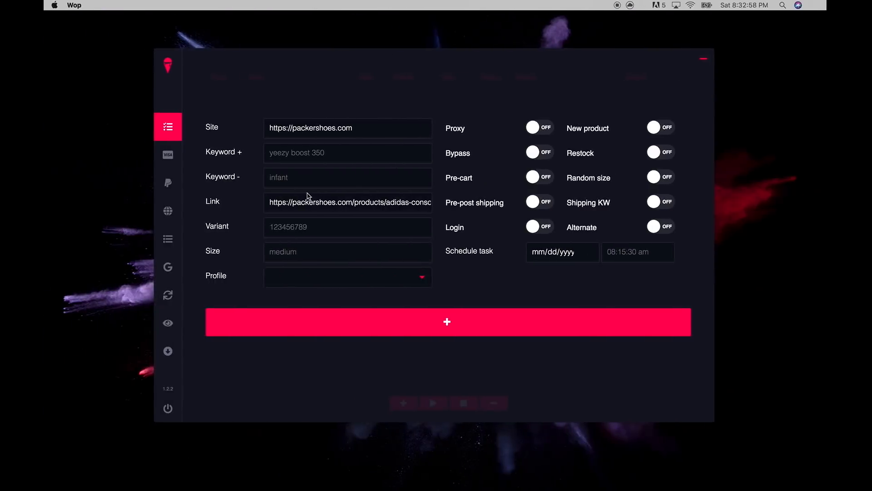
pyautogui.click(272, 227)
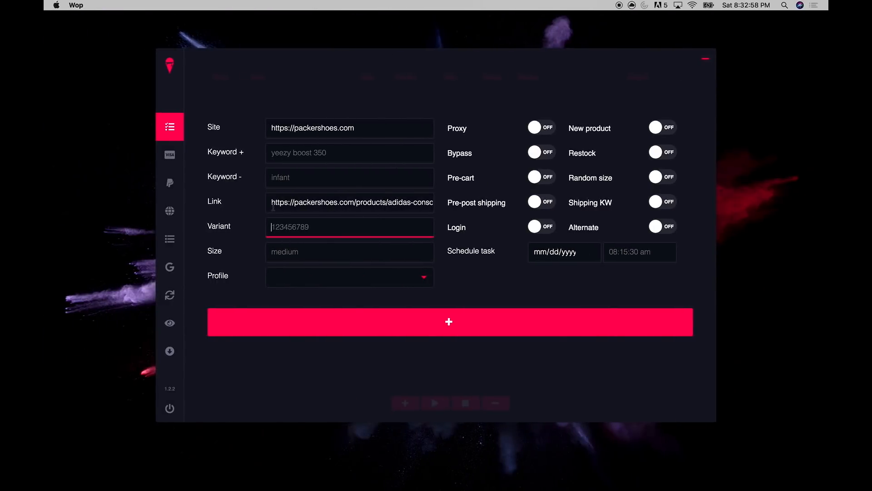
# Clear the Link field, and empty the Variant field after pasting the variant number
pyautogui.tripleClick(271, 205)
pyautogui.press('BackSpace')
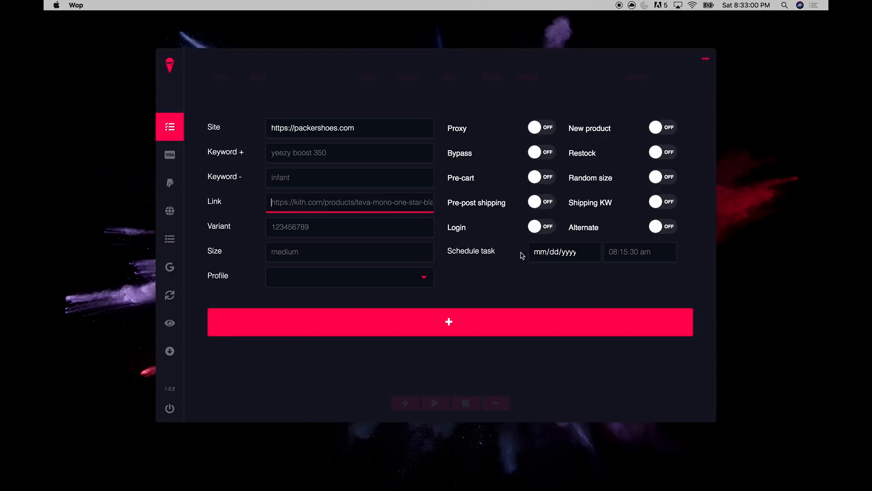
pyautogui.click(411, 223)
pyautogui.press('super+v')
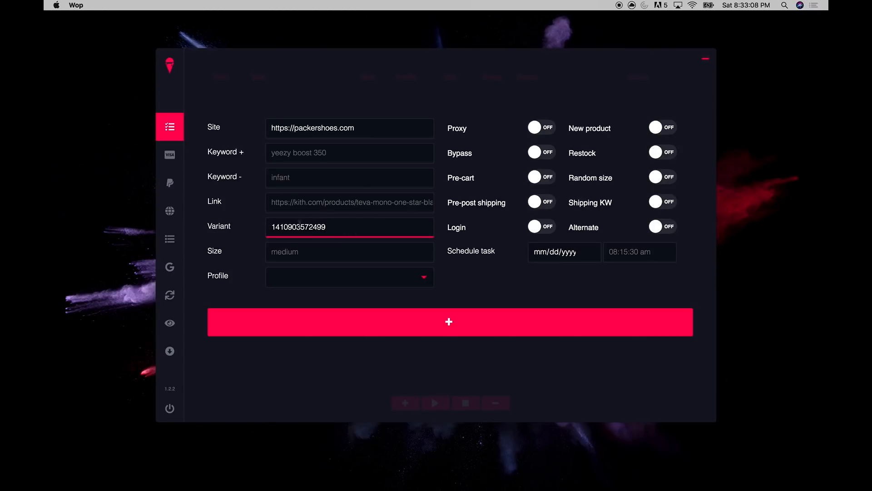
pyautogui.press('super+a')
pyautogui.press('BackSpace')
# Copy the Deerupt product URL without the variant from Chrome into Wop's Link field
pyautogui.hotkey('ctrl', 'Right')
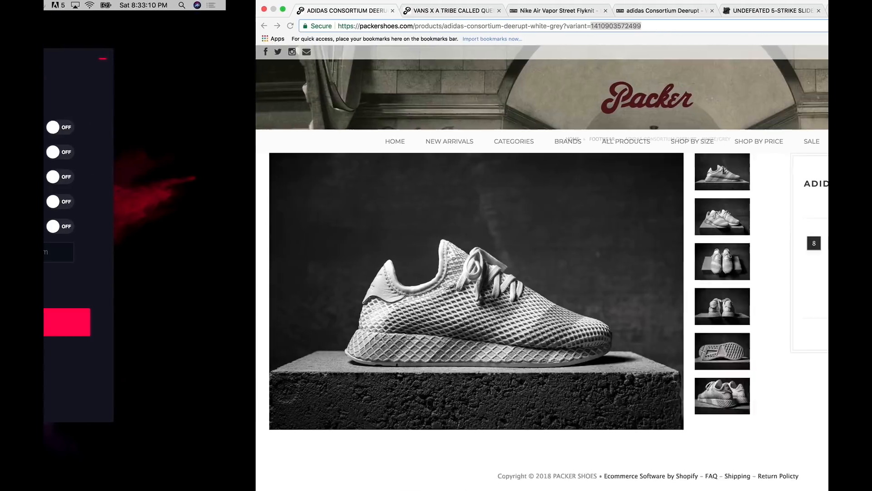
pyautogui.click(214, 27)
pyautogui.moveTo(350, 26); pyautogui.dragTo(58, 8)
pyautogui.press('super+c')
pyautogui.hotkey('ctrl', 'Left')
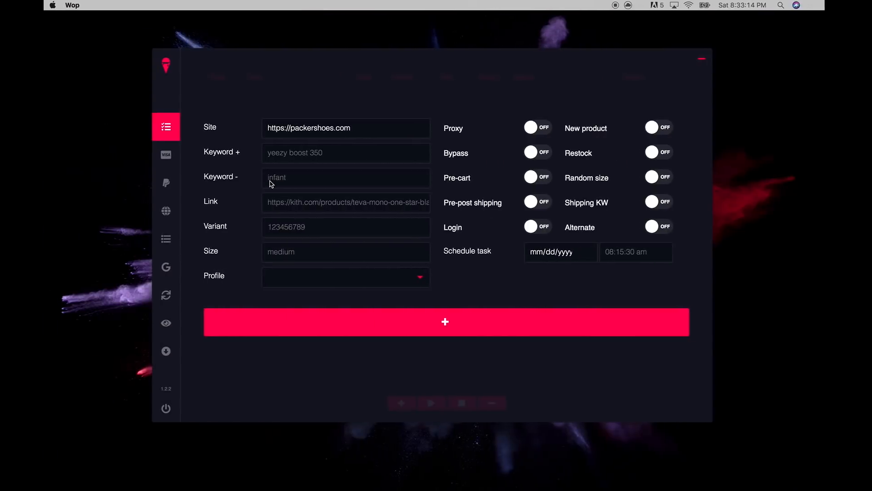
pyautogui.click(290, 201)
pyautogui.press('super+v')
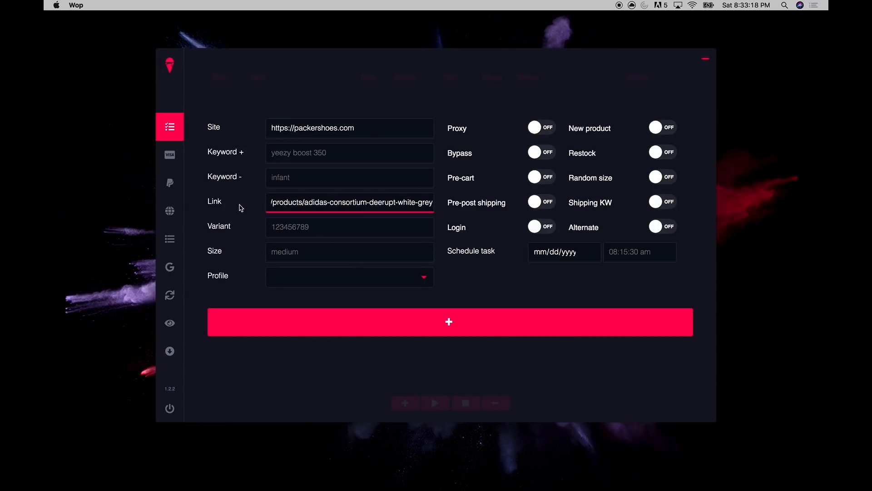
# Enter size 8 in the Size field
pyautogui.click(283, 248)
pyautogui.hotkey('ctrl', 'Right')
pyautogui.press('super+l')
pyautogui.press('super+c')
pyautogui.hotkey('ctrl', 'Left')
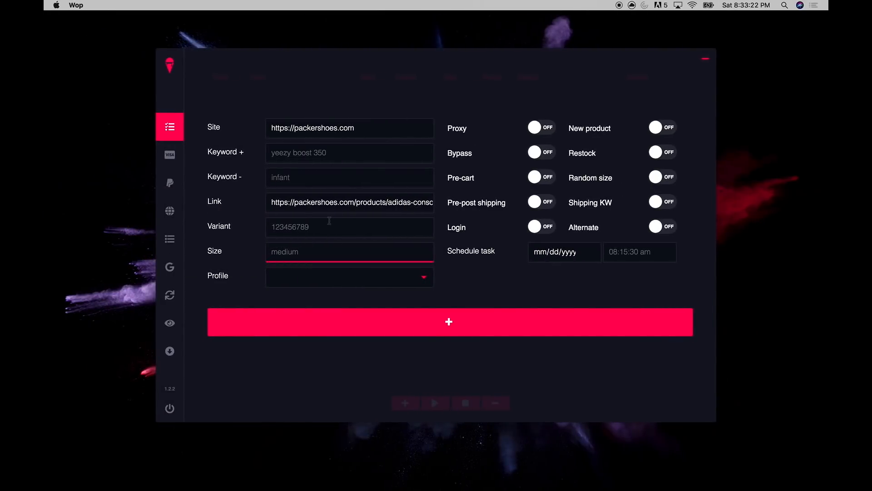
pyautogui.write('8')
pyautogui.click(460, 253)
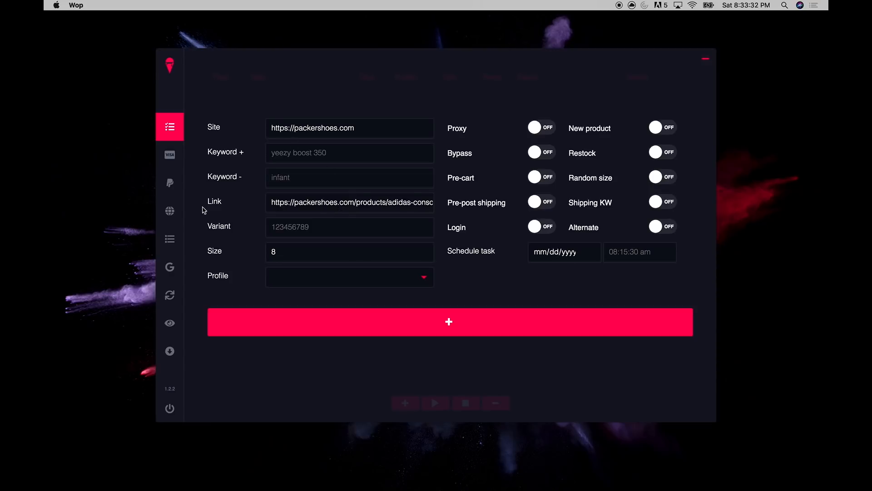
# Choose the Testing US profile and add the first Packershoes task
pyautogui.click(307, 280)
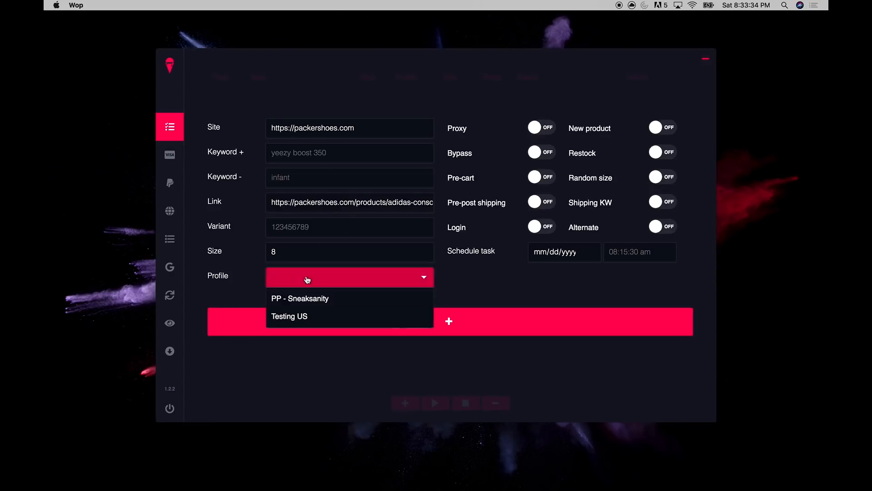
pyautogui.click(302, 317)
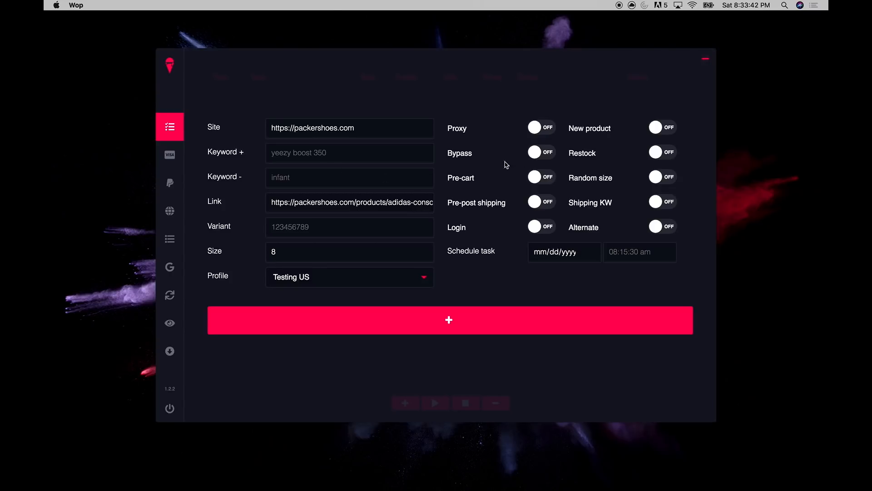
pyautogui.click(442, 330)
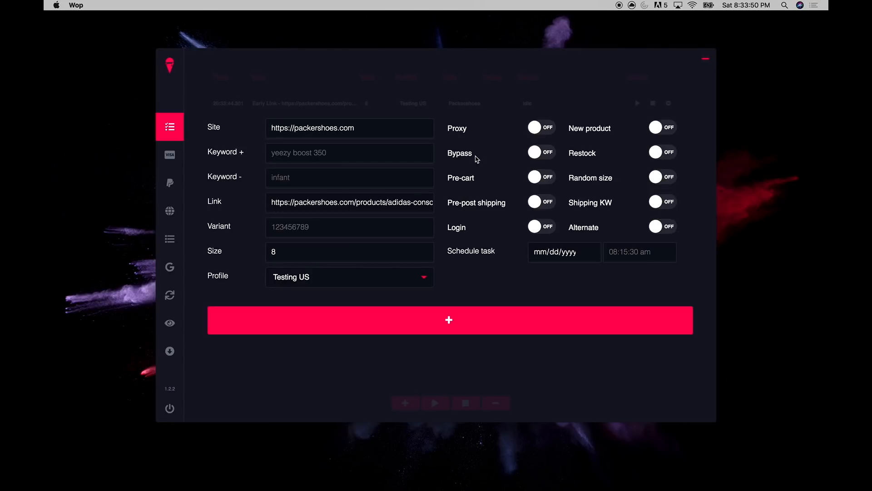
# Add a second task with Bypass on, then switch Bypass back off
pyautogui.click(536, 157)
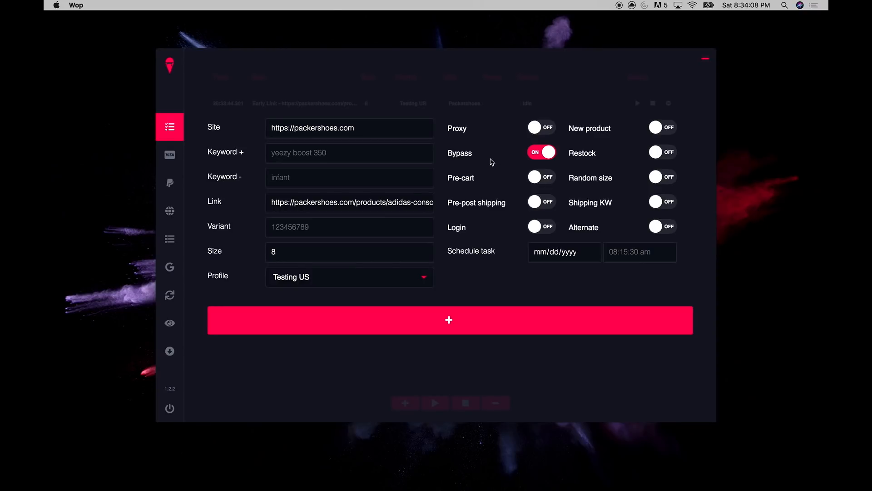
pyautogui.click(449, 316)
pyautogui.click(543, 158)
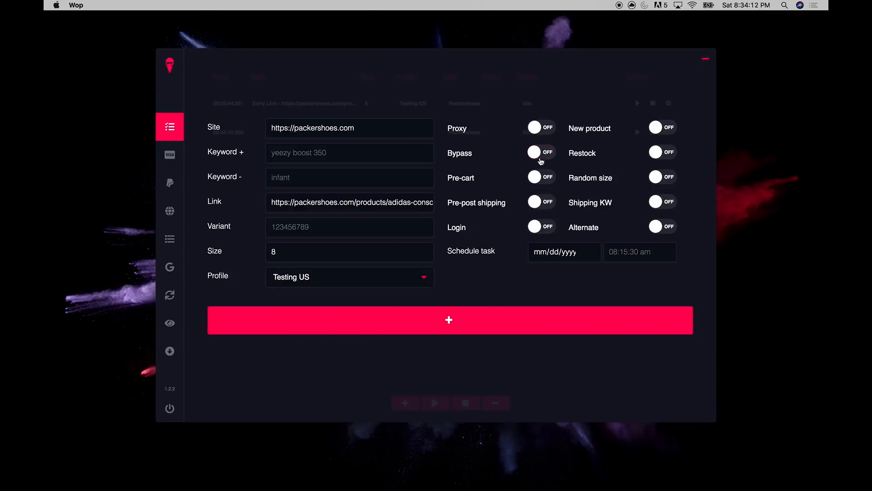
# Enable Pre-cart with the Vans x A Tribe Called Quest Old Skool URL and add a third task
pyautogui.click(543, 180)
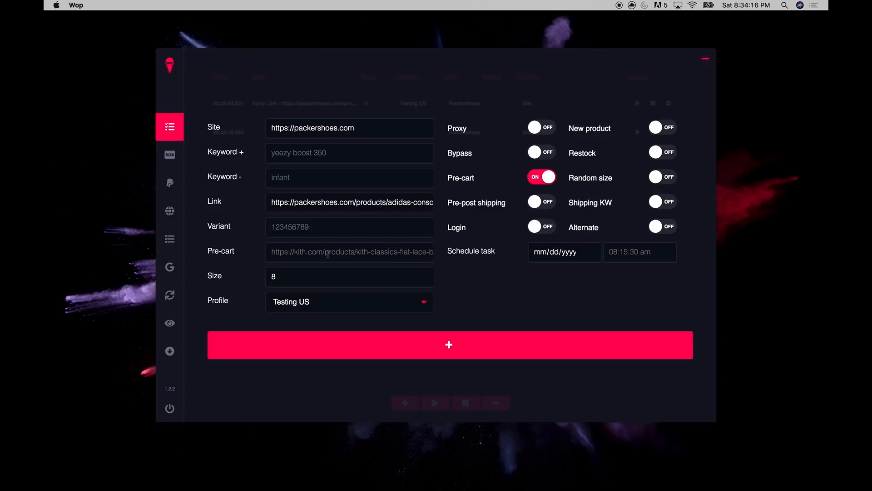
pyautogui.hotkey('ctrl', 'Right')
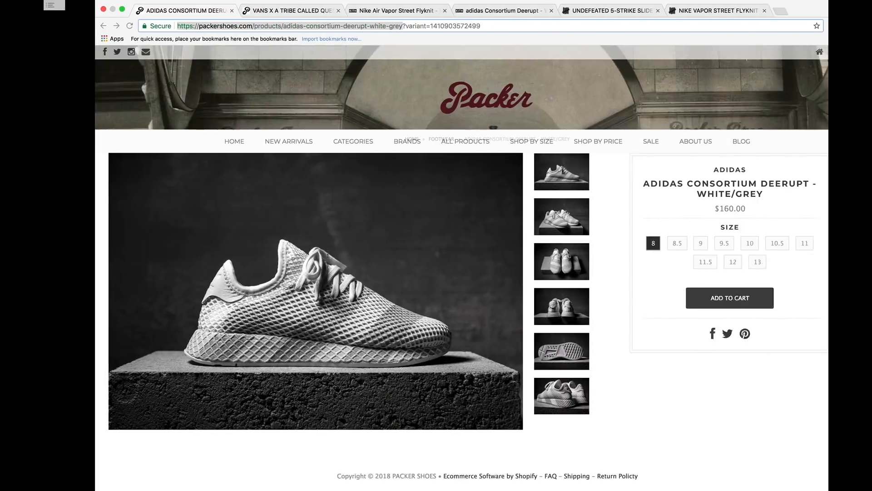
pyautogui.click(253, 9)
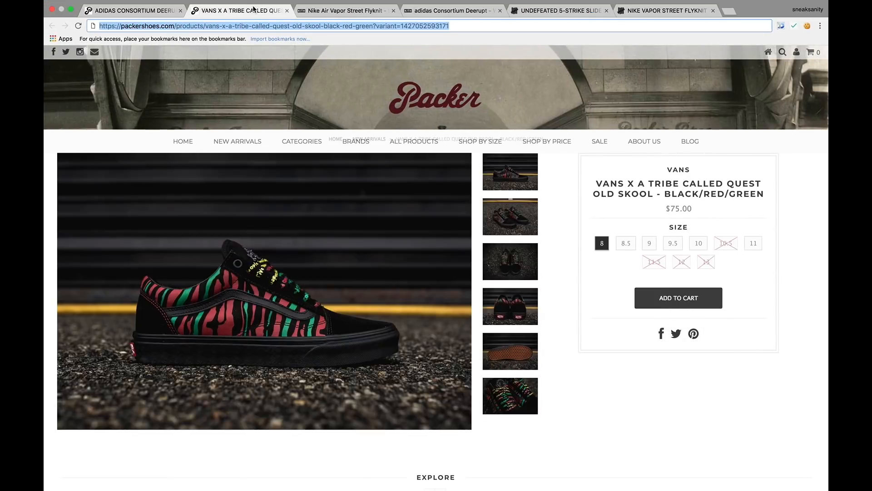
pyautogui.click(293, 26)
pyautogui.moveTo(373, 26); pyautogui.dragTo(84, 20)
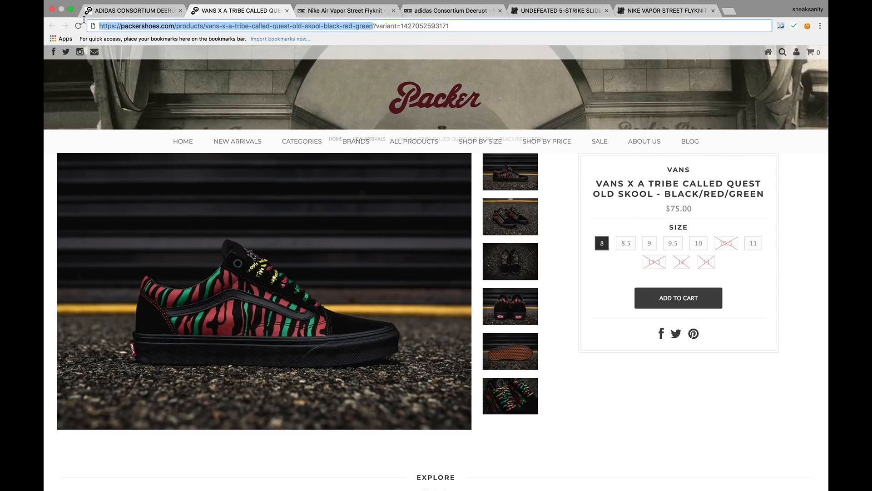
pyautogui.hotkey('ctrl', 'Left')
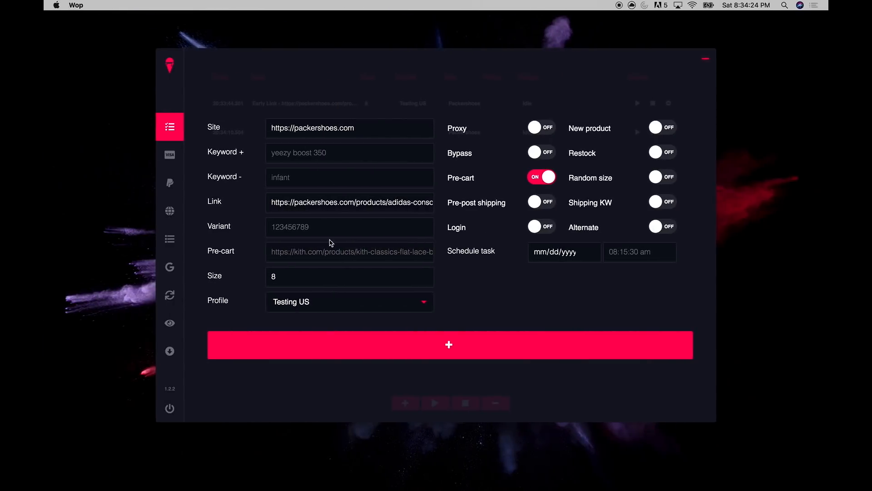
pyautogui.click(298, 254)
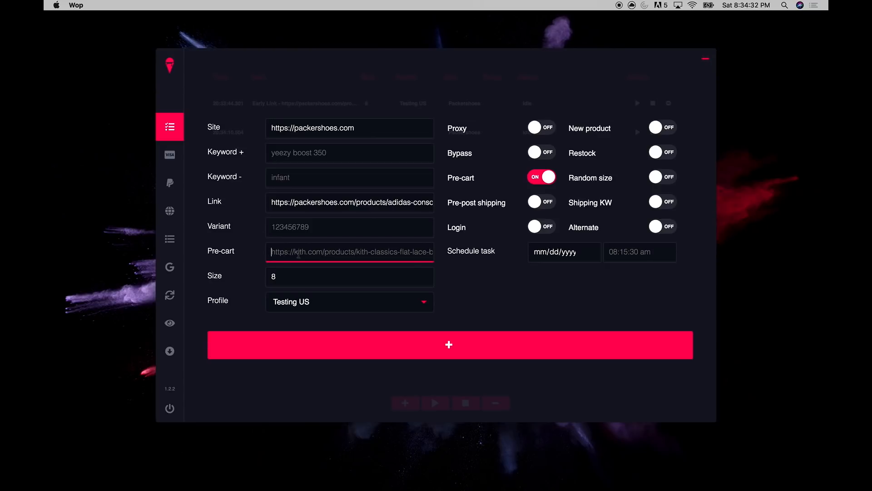
pyautogui.press('super+v')
pyautogui.click(480, 270)
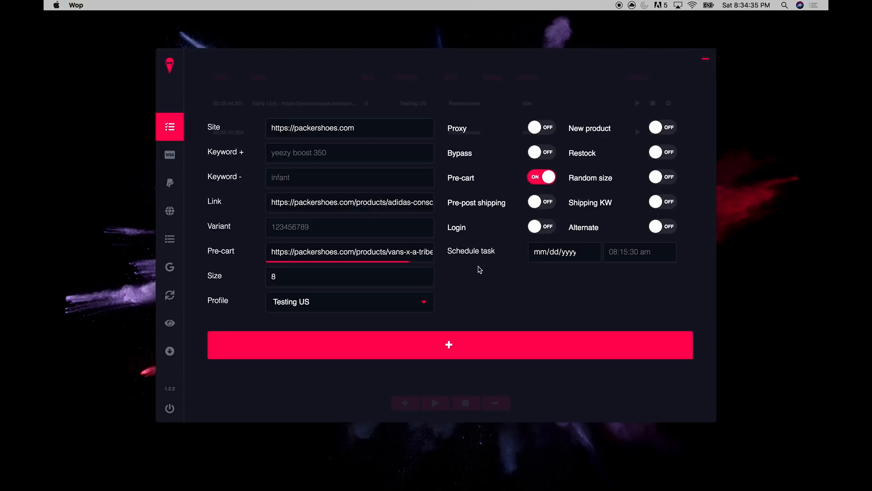
pyautogui.click(456, 356)
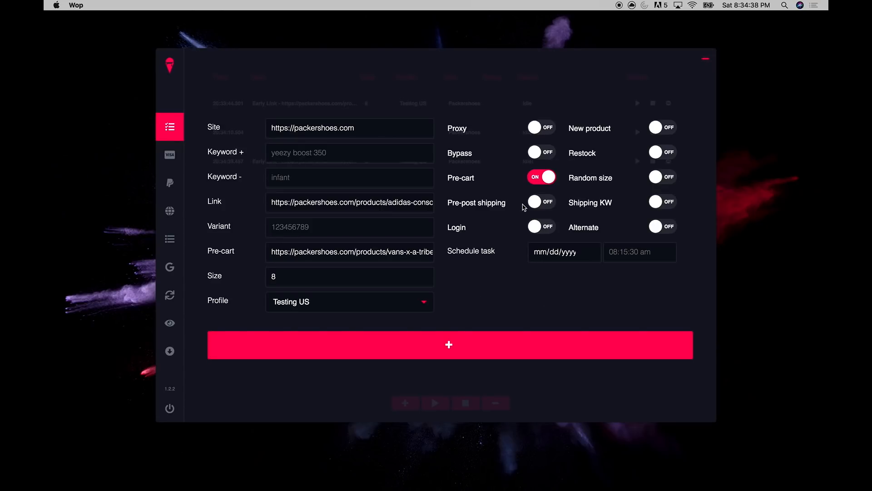
# Turn on Pre-post shipping and add a fourth Packershoes task
pyautogui.click(540, 205)
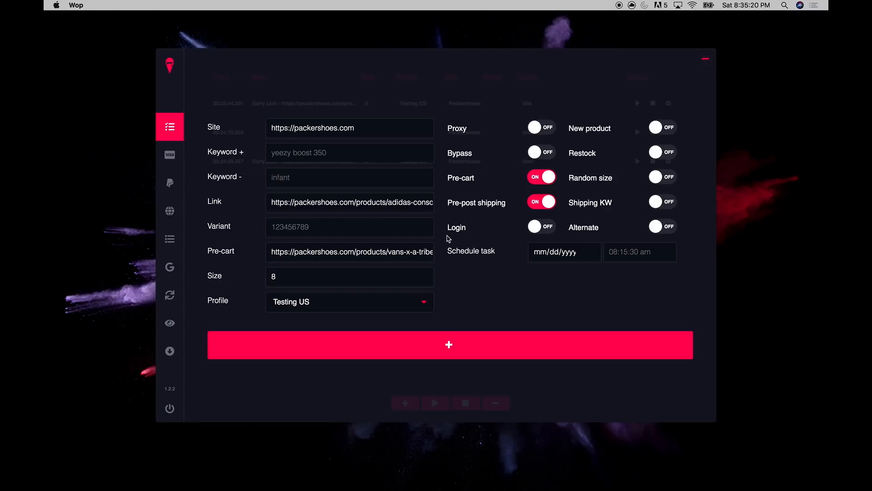
pyautogui.click(421, 356)
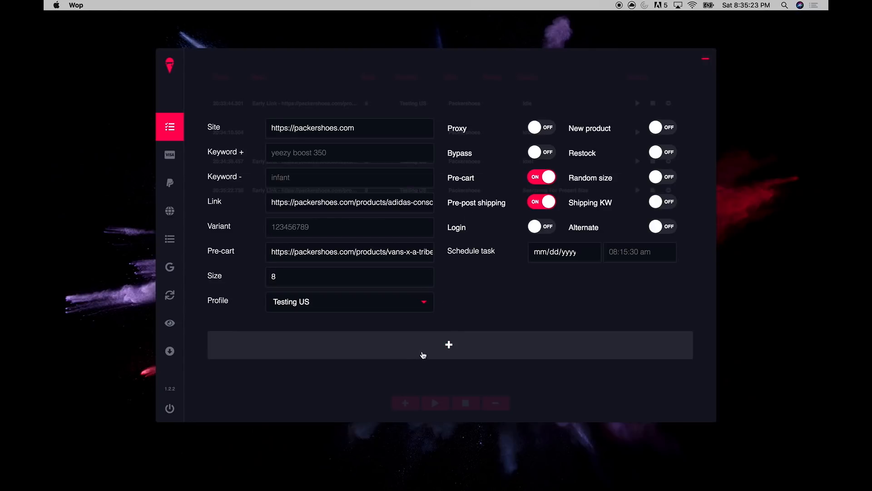
# Collapse the task form, start all four tasks, and stop task 4 after Checkout Failed
pyautogui.click(703, 63)
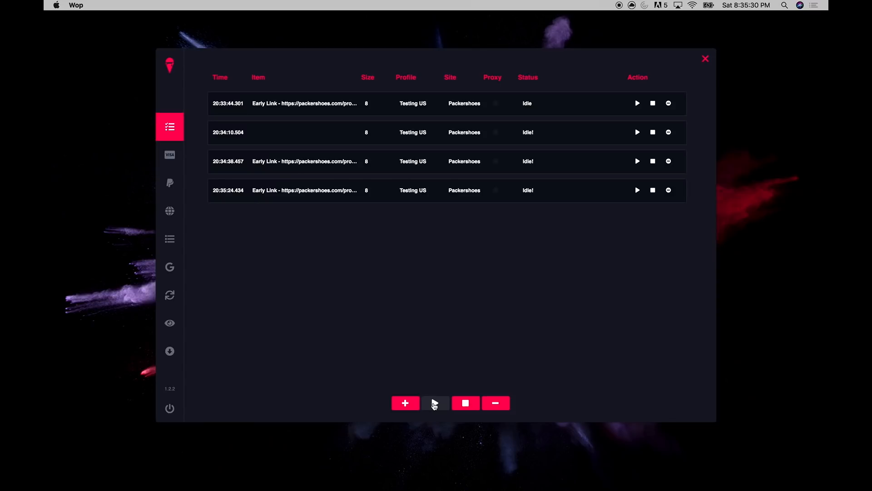
pyautogui.click(435, 404)
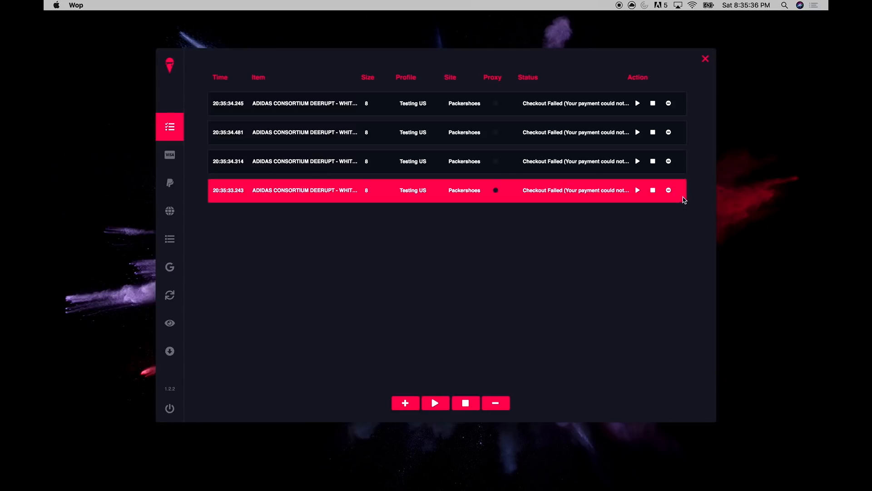
pyautogui.click(653, 190)
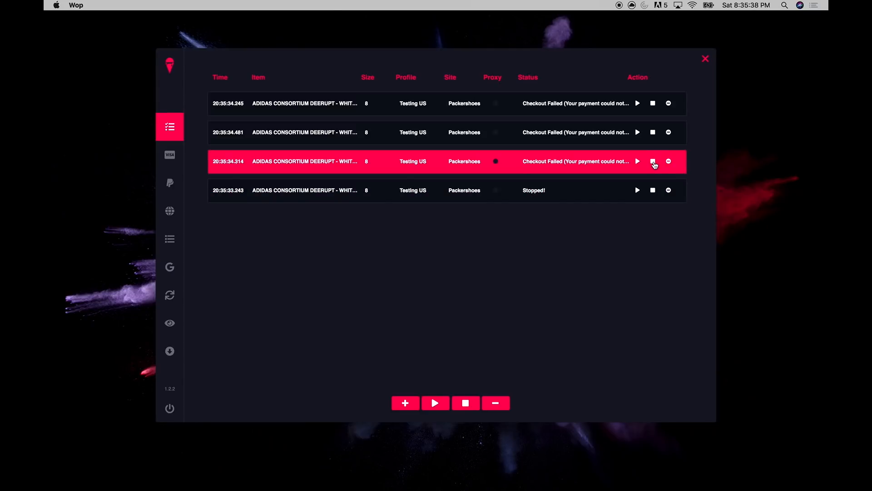
# Stop tasks 3, 2 and 1, then view the task logs from proxy to shipping
pyautogui.click(654, 163)
pyautogui.click(653, 133)
pyautogui.click(653, 103)
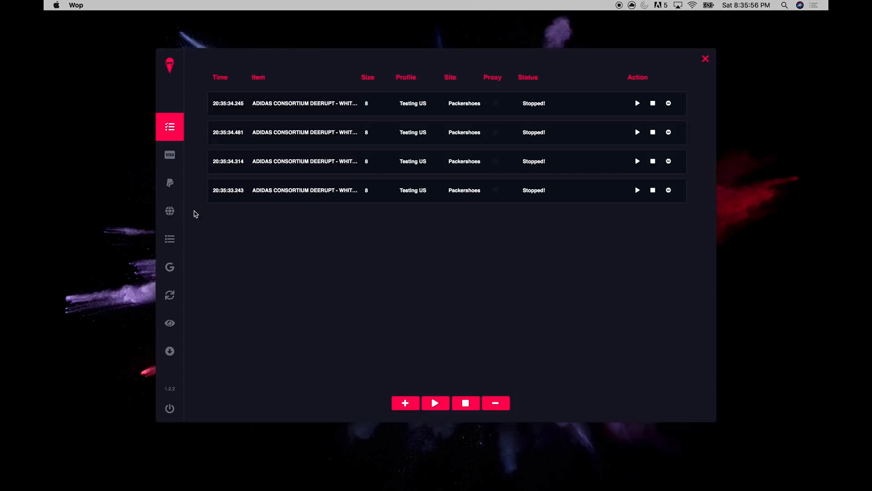
pyautogui.click(170, 239)
# Filter the log to Task 3, highlight the size-search-to-payment lines, and return to the task list
pyautogui.click(349, 76)
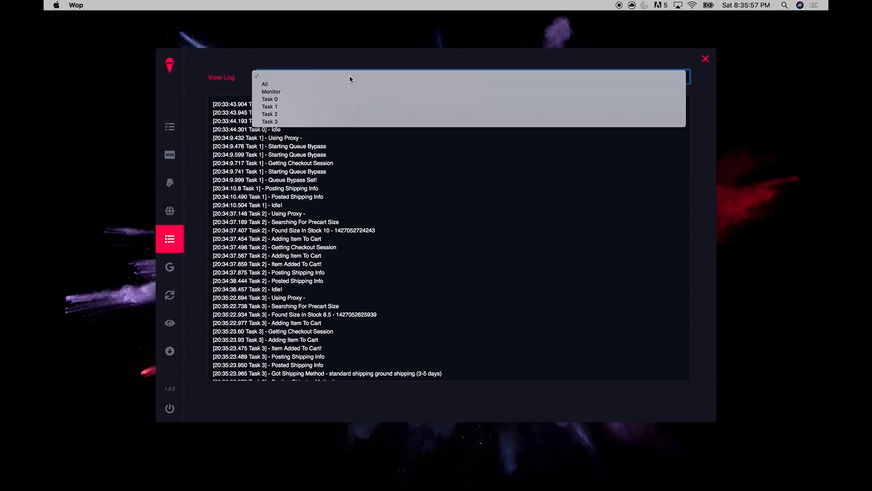
pyautogui.click(270, 122)
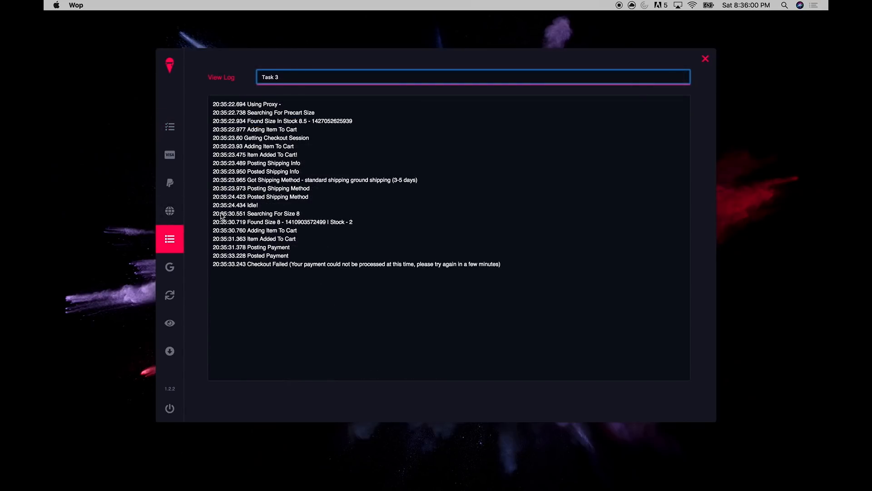
pyautogui.moveTo(212, 213); pyautogui.dragTo(291, 248)
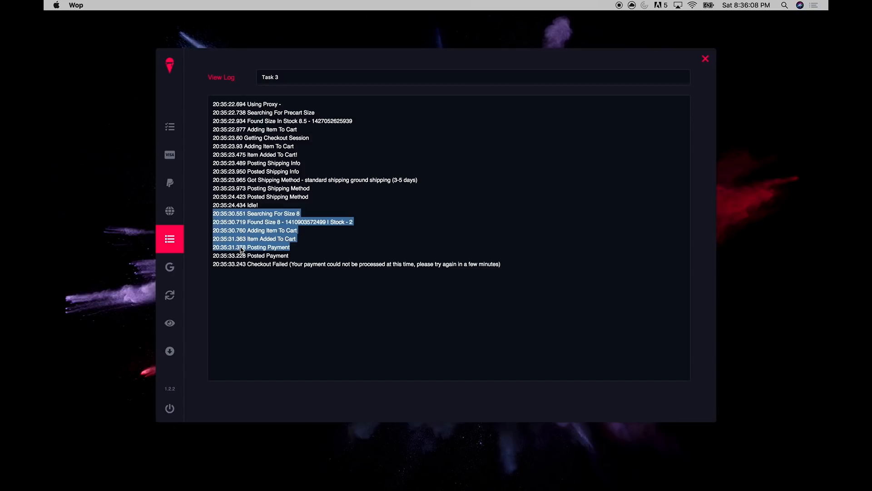
pyautogui.click(168, 131)
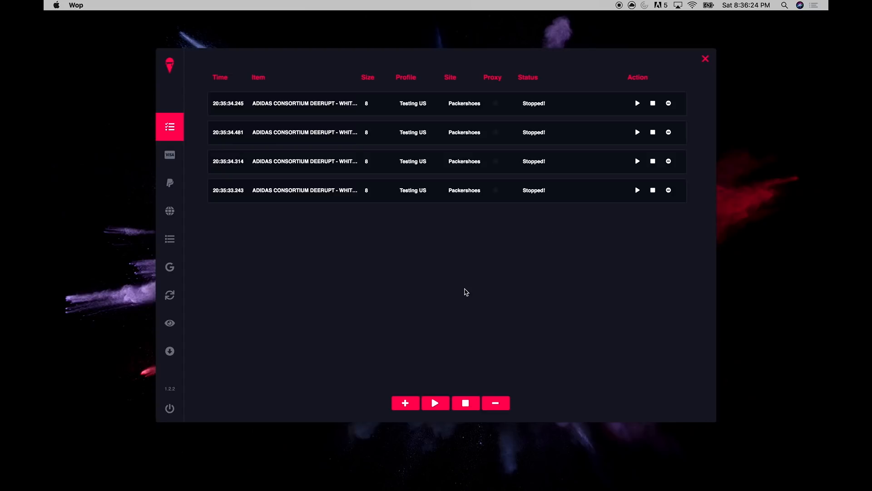
# Delete all tasks and open a new task form with New product switched on
pyautogui.click(496, 403)
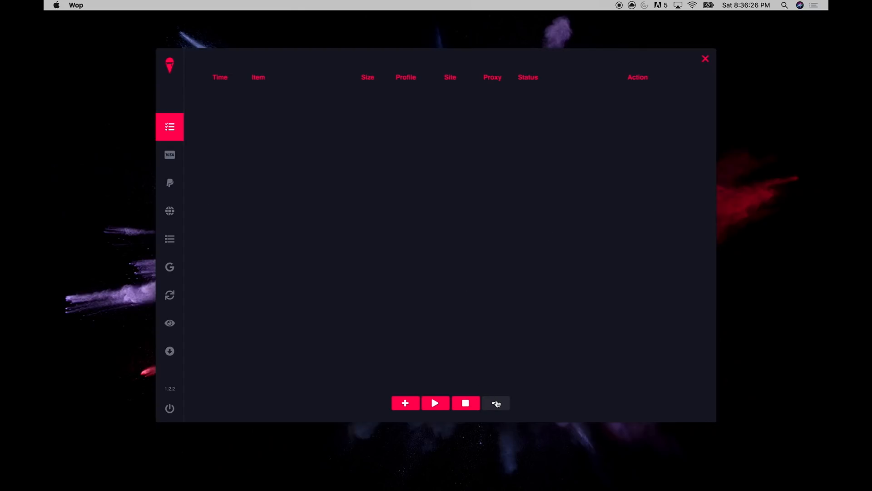
pyautogui.click(402, 403)
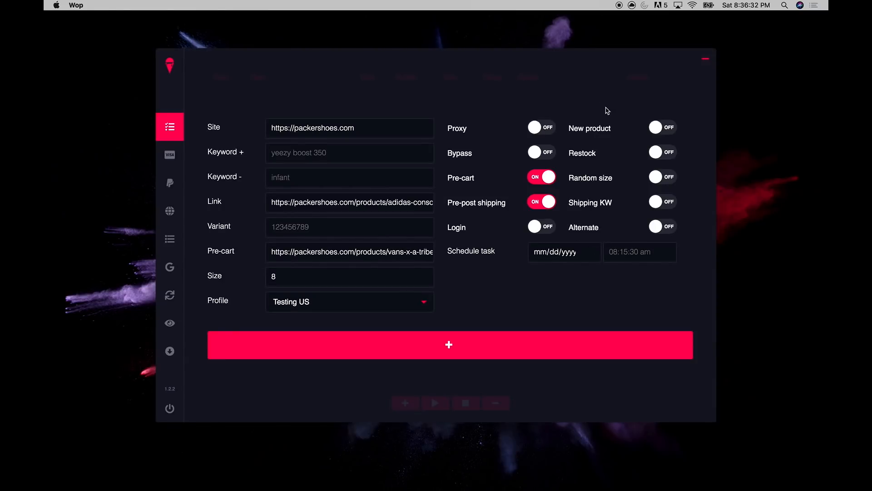
pyautogui.click(665, 127)
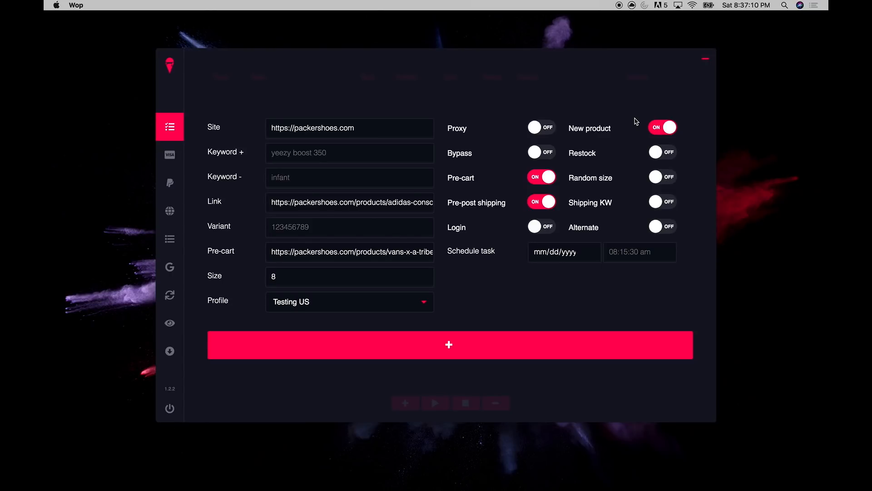
# Switch New product off, clear the size 8 value, and enable Random size instead of Restock
pyautogui.click(671, 128)
pyautogui.click(664, 152)
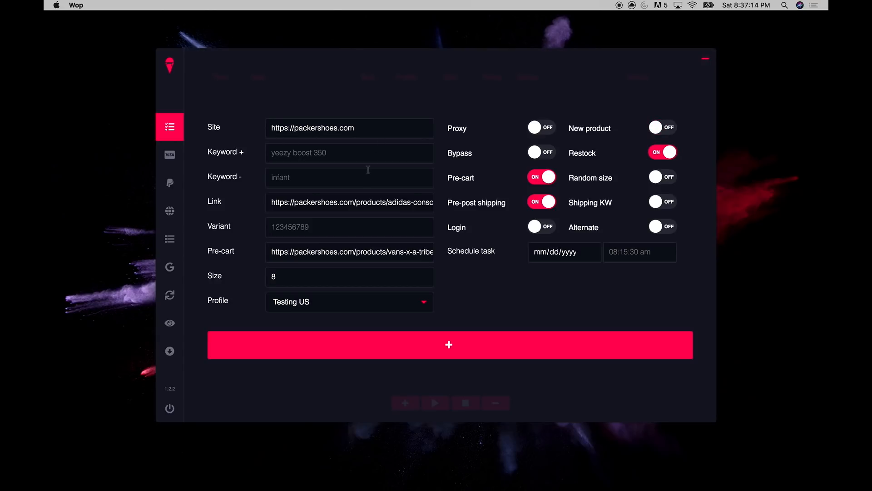
pyautogui.click(274, 277)
pyautogui.press('BackSpace')
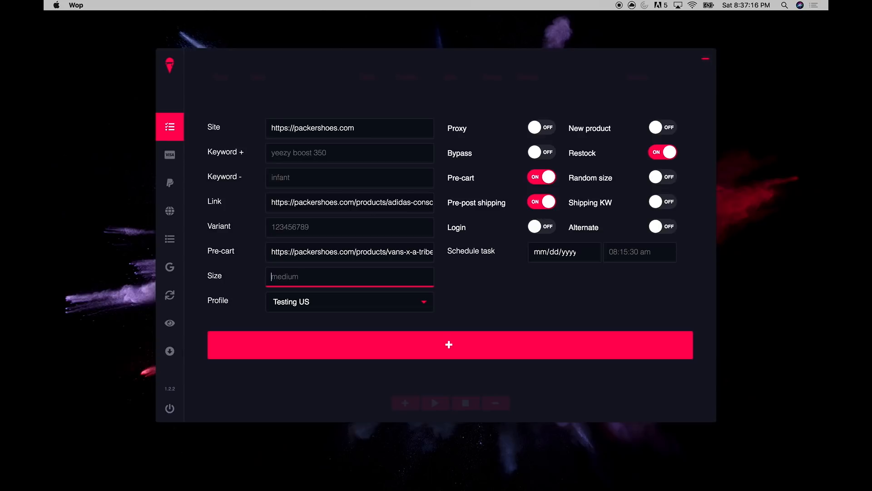
pyautogui.click(497, 297)
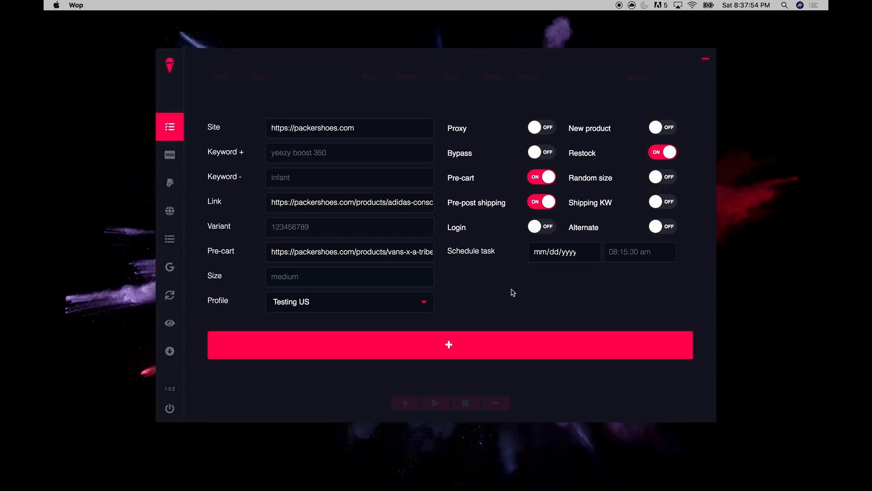
pyautogui.click(660, 159)
pyautogui.click(656, 180)
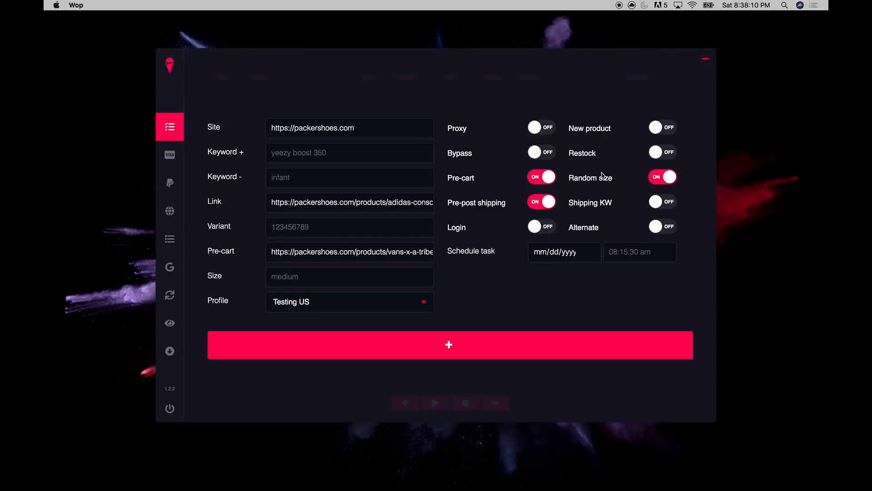
# Turn Random size off, briefly try shipping keyword matching, and switch Alternate on
pyautogui.click(663, 177)
pyautogui.click(663, 202)
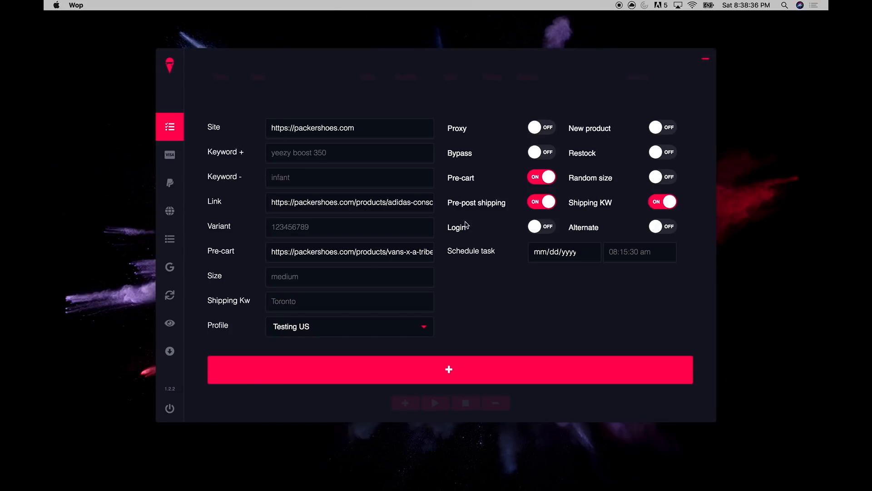
pyautogui.click(668, 201)
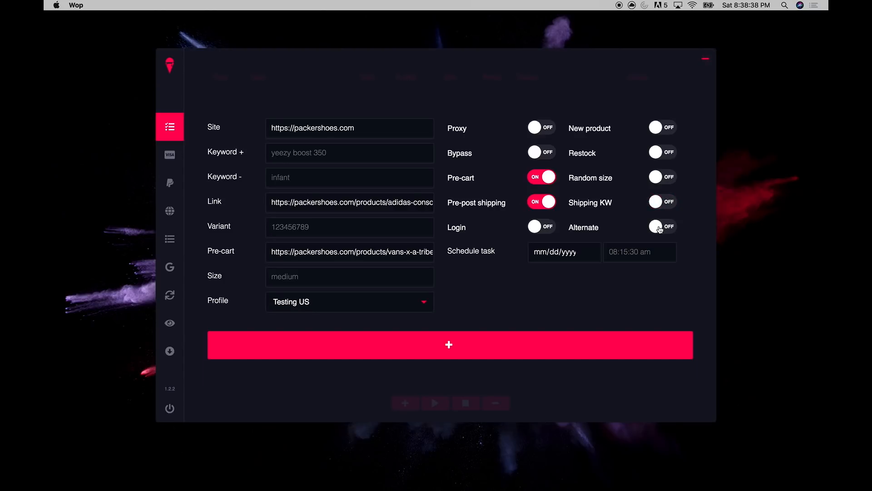
pyautogui.click(659, 228)
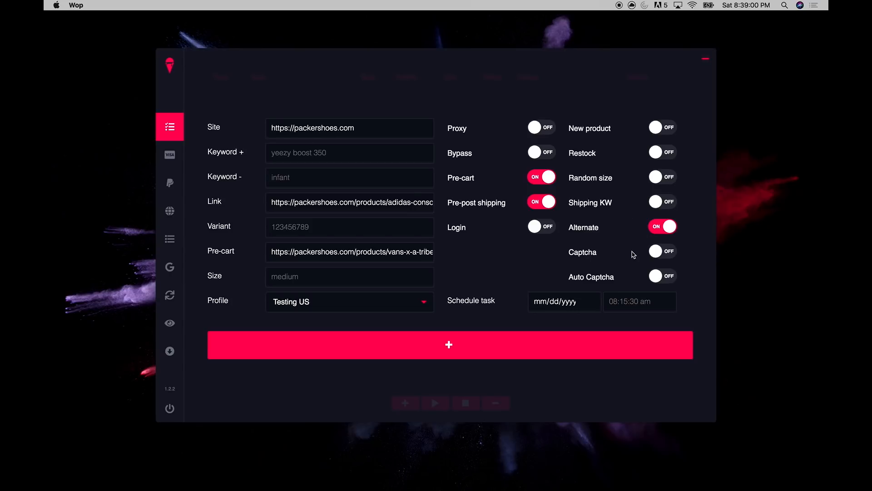
# Toggle Captcha and Auto Captcha on and off, ending with both off and Alternate switched off
pyautogui.click(664, 253)
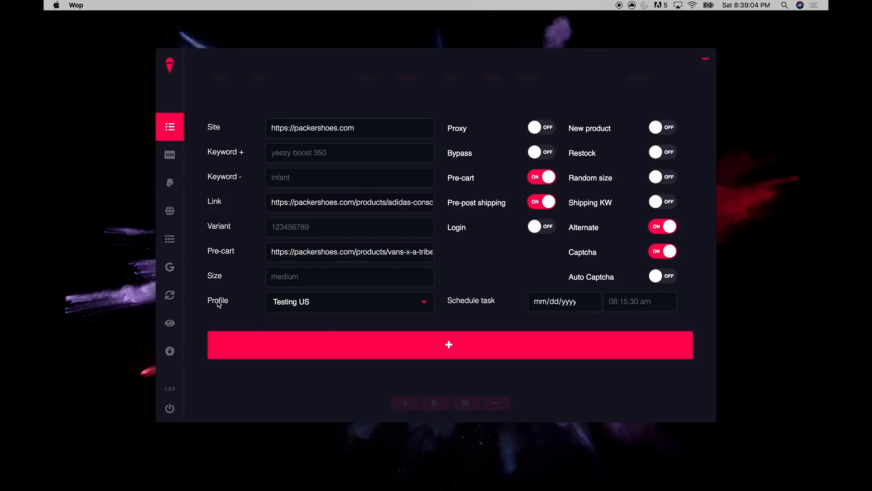
pyautogui.click(663, 276)
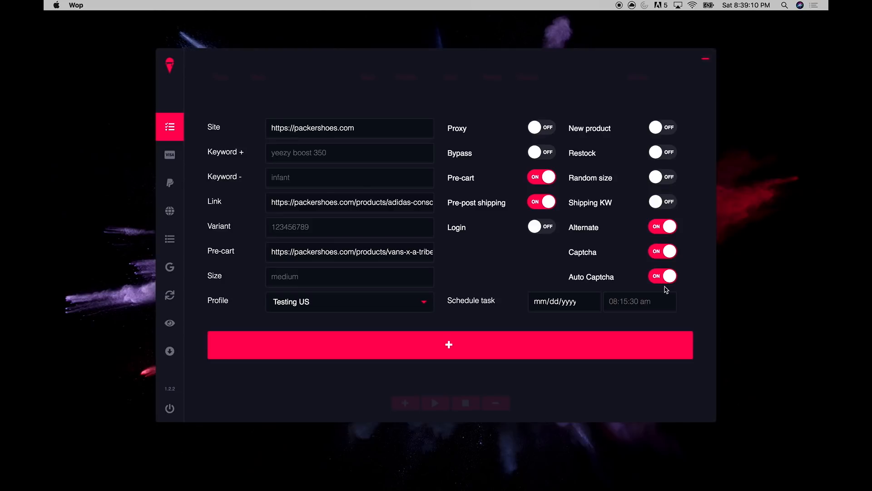
pyautogui.click(654, 254)
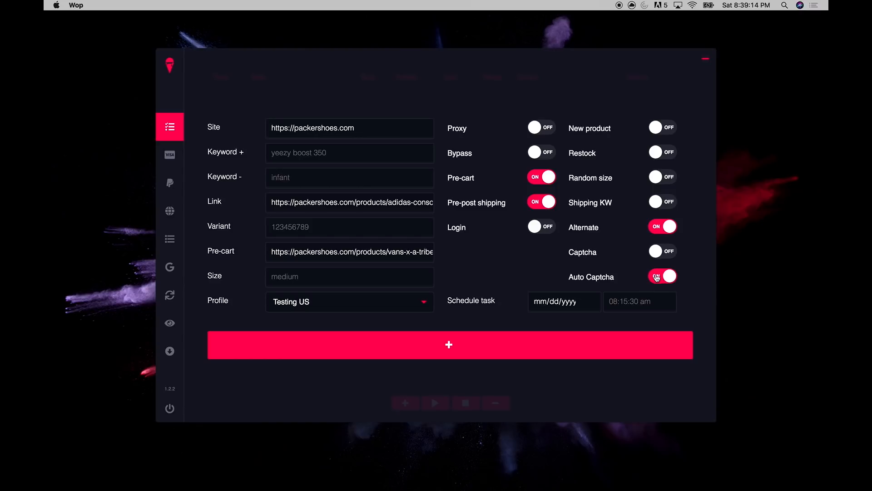
pyautogui.click(663, 255)
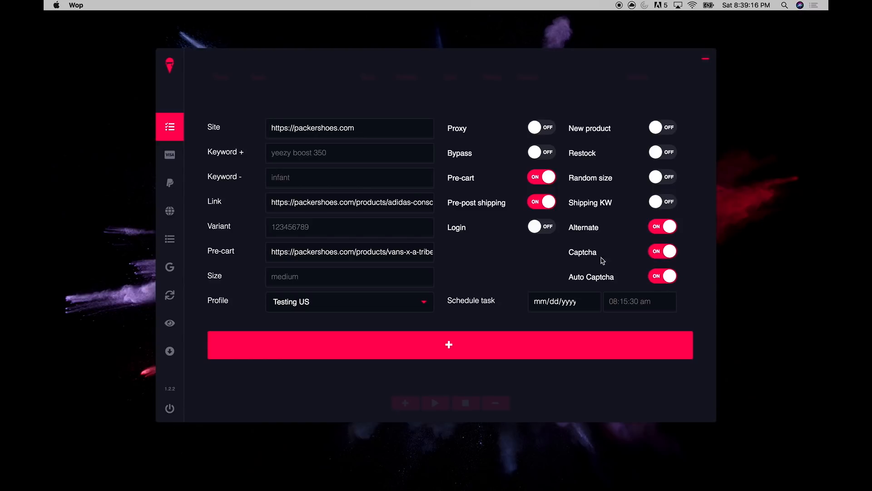
pyautogui.click(664, 276)
pyautogui.click(664, 255)
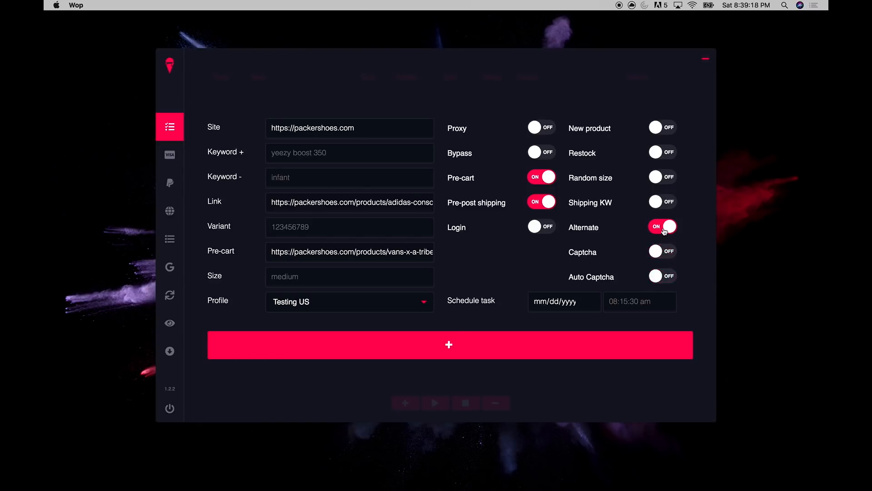
pyautogui.click(664, 231)
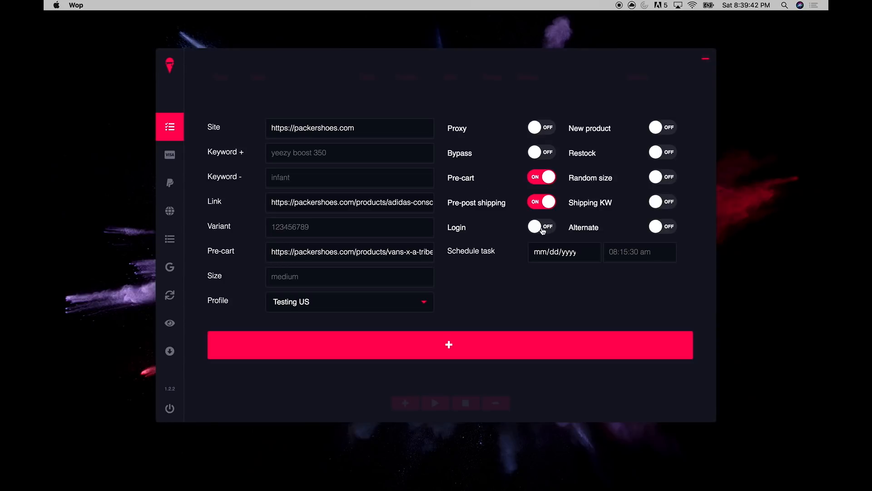
# Switch Login on so Login and Password fields appear, then move to the Chrome window
pyautogui.click(542, 227)
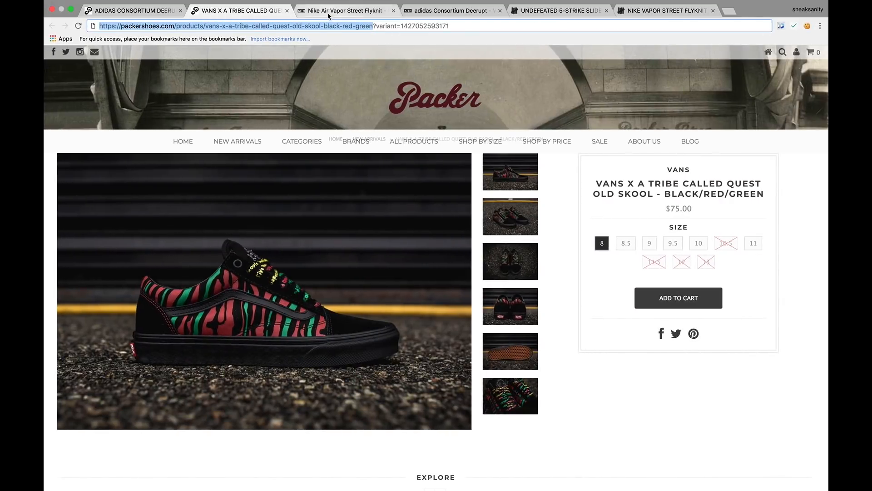
pyautogui.click(392, 10)
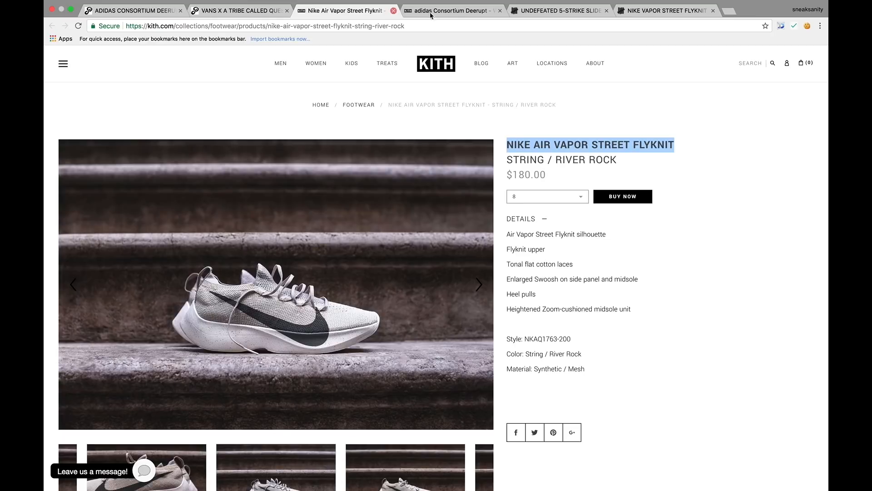
# Copy the Undefeated 5-Strike Slide address into Wop's Link field, replacing the old link
pyautogui.click(559, 11)
pyautogui.click(134, 26)
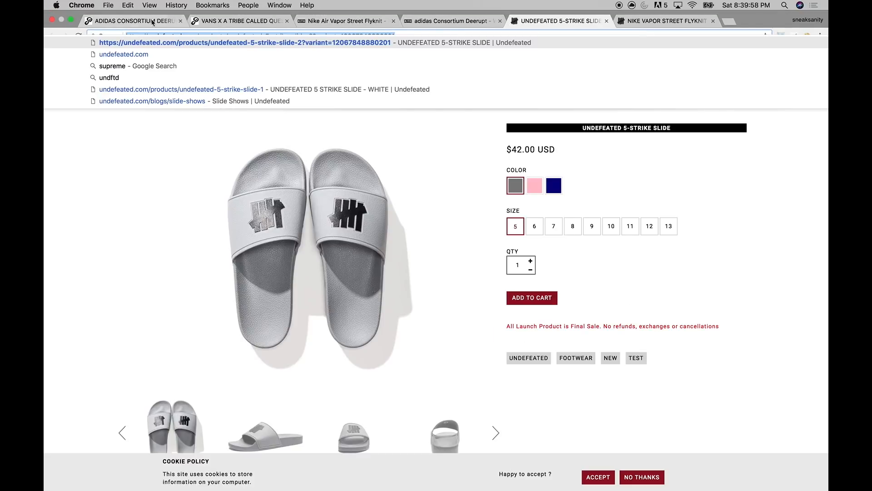
pyautogui.click(326, 20)
pyautogui.click(538, 21)
pyautogui.moveTo(312, 37); pyautogui.dragTo(69, 37)
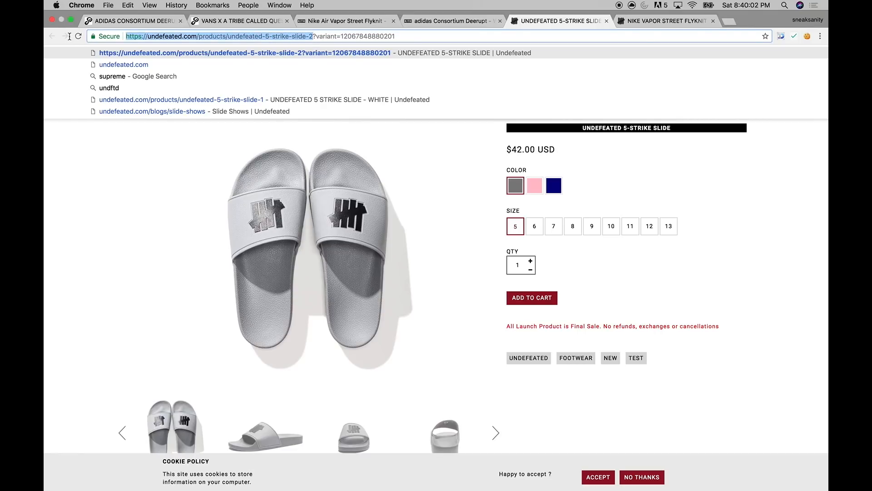
pyautogui.hotkey('ctrl', 'Left')
pyautogui.click(271, 203)
pyautogui.press('super+a')
pyautogui.hotkey('ctrl', 'Right')
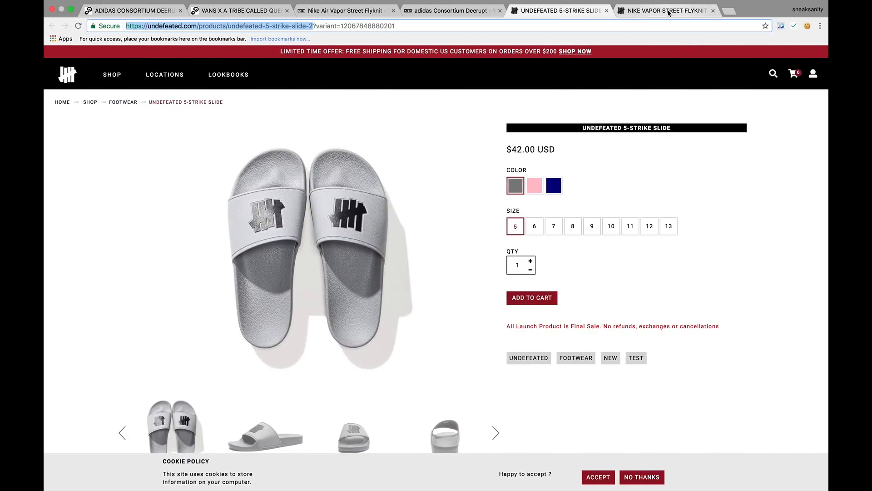
# Paste the Nike Vapor Street Flyknit page address into the Pre-cart field
pyautogui.click(668, 12)
pyautogui.hotkey('ctrl', 'Left')
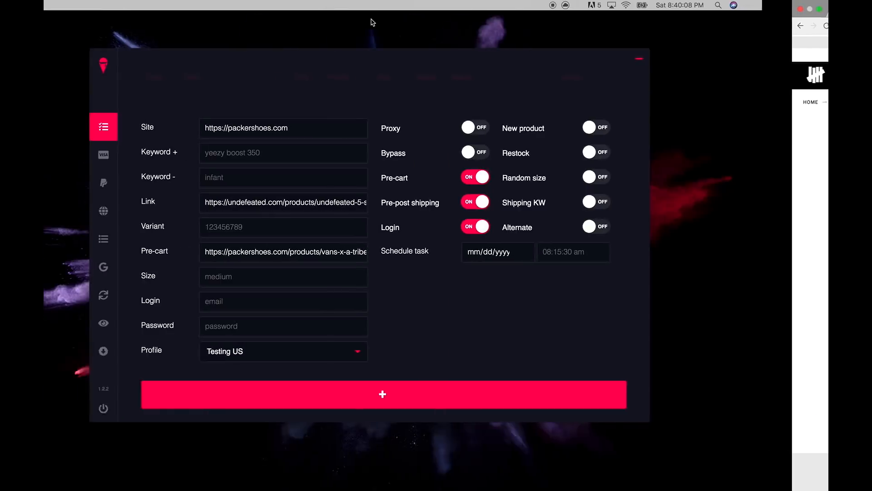
pyautogui.click(268, 252)
pyautogui.press('super+a')
pyautogui.write('https://undefeated.com/products/vapor-street-flyknit-string-riverrock-lightcream-sail')
pyautogui.hotkey('ctrl', 'Right')
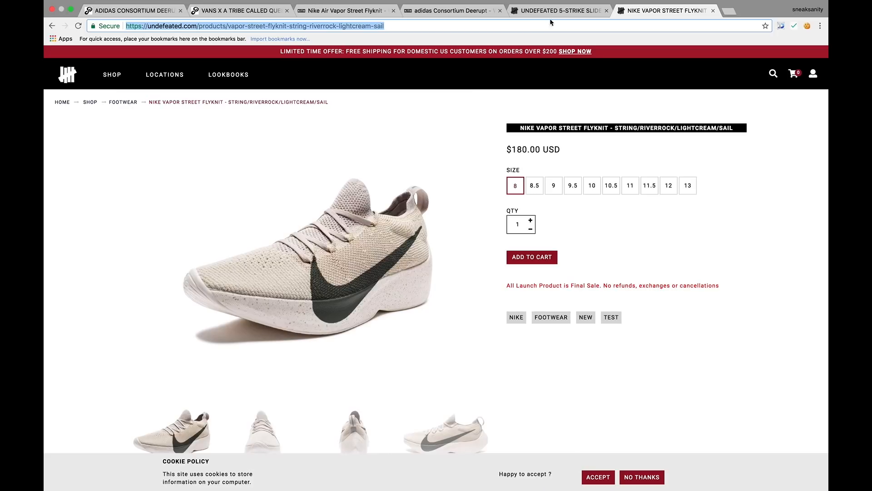
# Back in the Wop task form, enter size 5
pyautogui.click(551, 12)
pyautogui.press('super+l')
pyautogui.hotkey('ctrl', 'Left')
pyautogui.click(288, 280)
pyautogui.write('5')
pyautogui.click(292, 307)
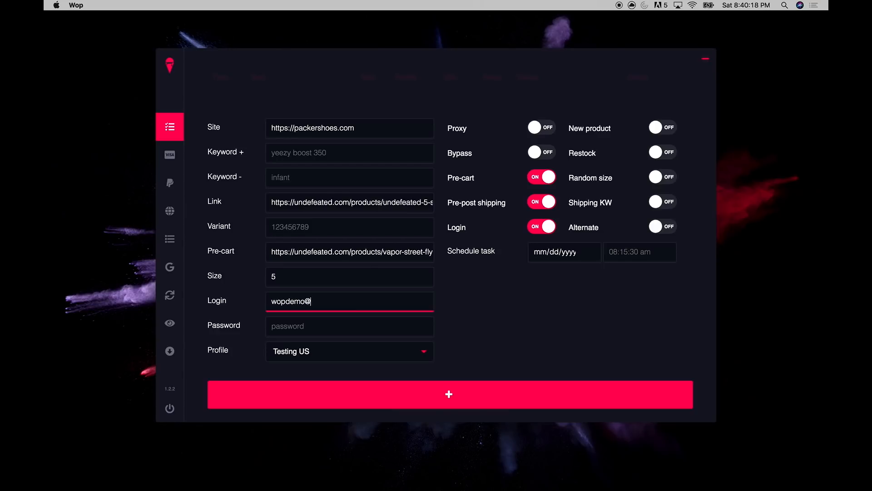
# Fill in the account login email and the account password
pyautogui.press('Tab')
pyautogui.write('Password123!')
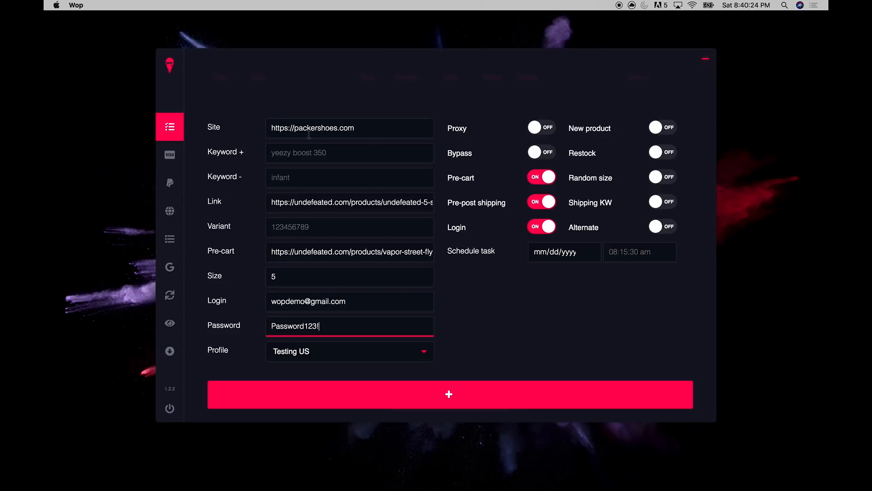
pyautogui.click(369, 130)
pyautogui.moveTo(347, 201); pyautogui.dragTo(181, 194)
pyautogui.press('super+c')
pyautogui.moveTo(381, 125); pyautogui.dragTo(207, 125)
pyautogui.press('super+v')
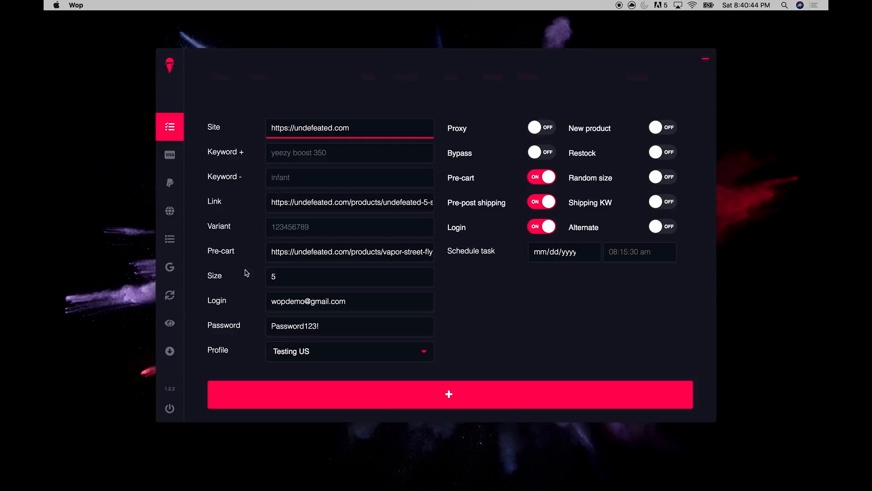
pyautogui.click(405, 405)
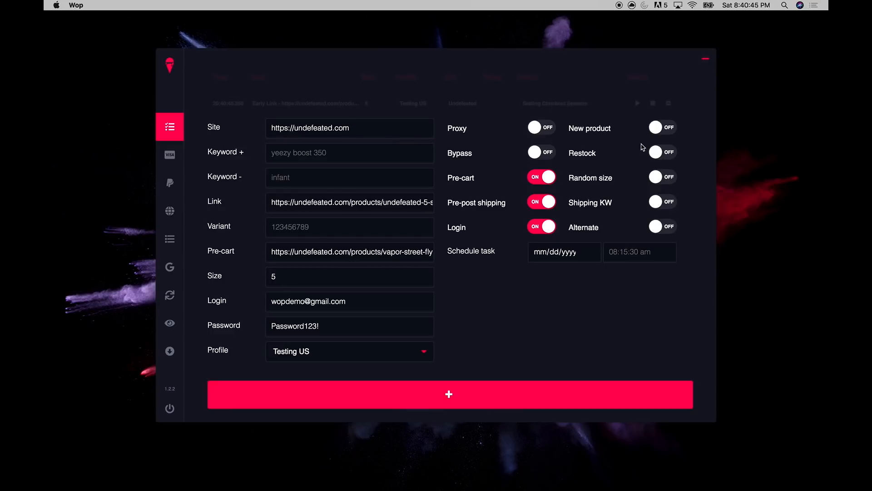
# Close the form, view the Task 4 log, and return to the task list
pyautogui.click(703, 65)
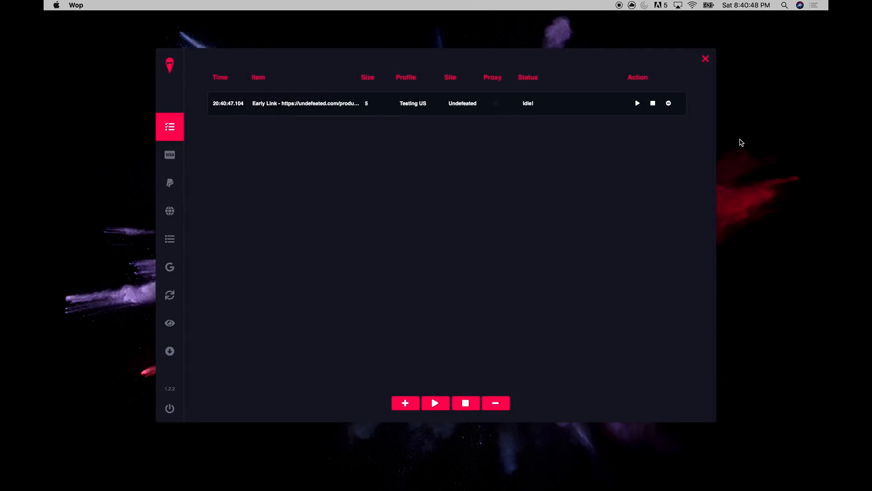
pyautogui.click(173, 240)
pyautogui.click(305, 79)
pyautogui.click(309, 129)
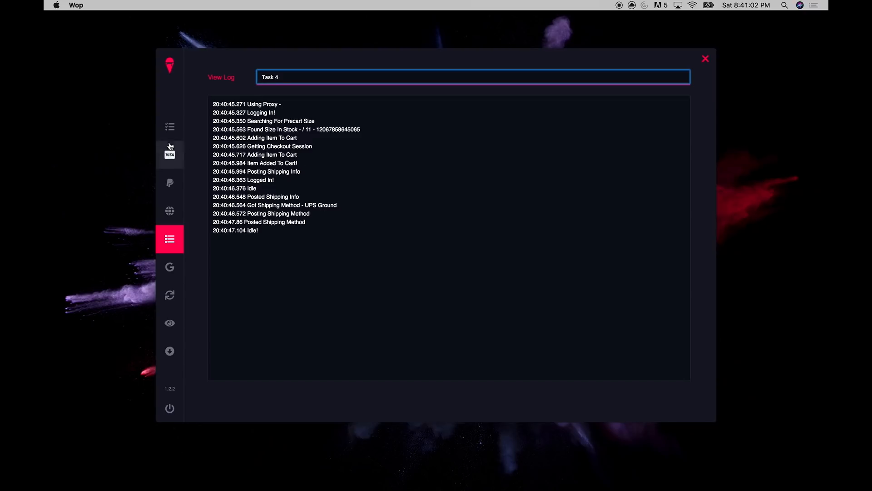
pyautogui.click(169, 127)
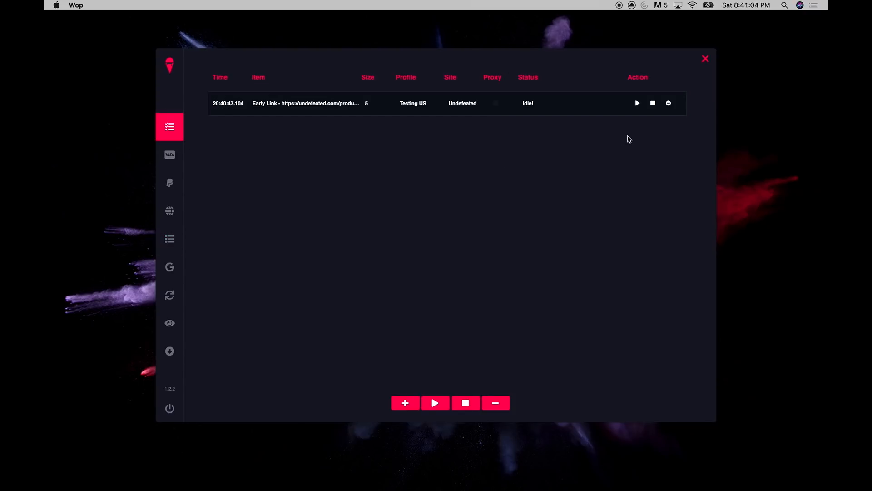
# Run the Undefeated task, check its Task 4 log, then delete the failed task
pyautogui.click(637, 104)
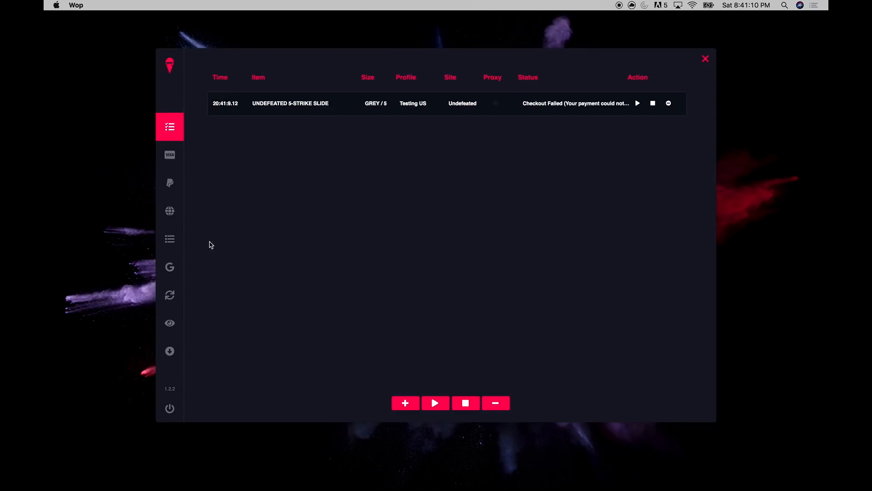
pyautogui.click(169, 238)
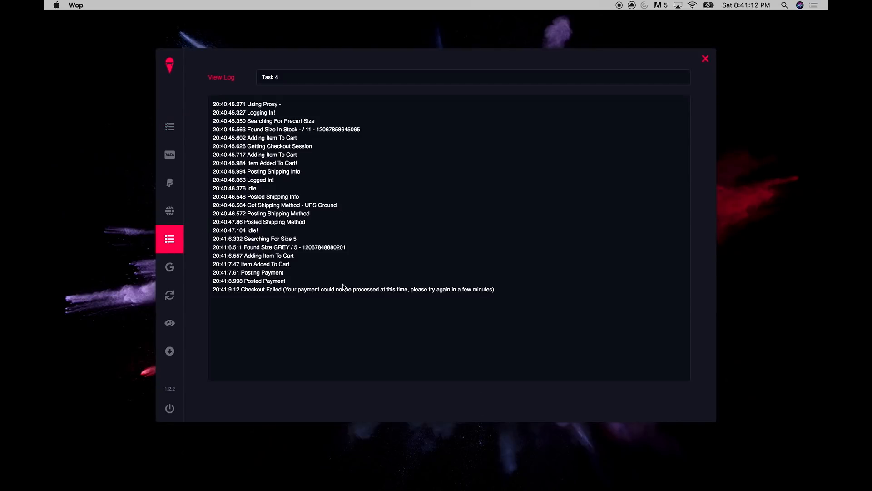
pyautogui.click(406, 79)
pyautogui.click(398, 140)
pyautogui.click(181, 132)
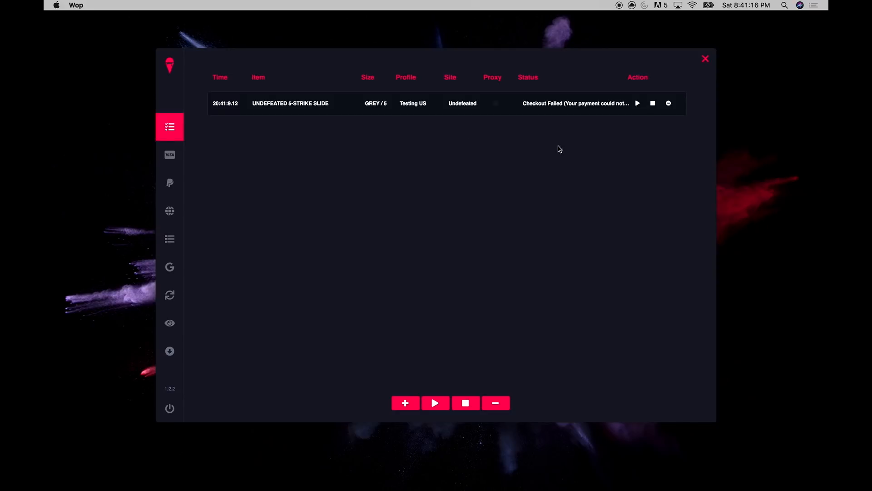
pyautogui.click(668, 103)
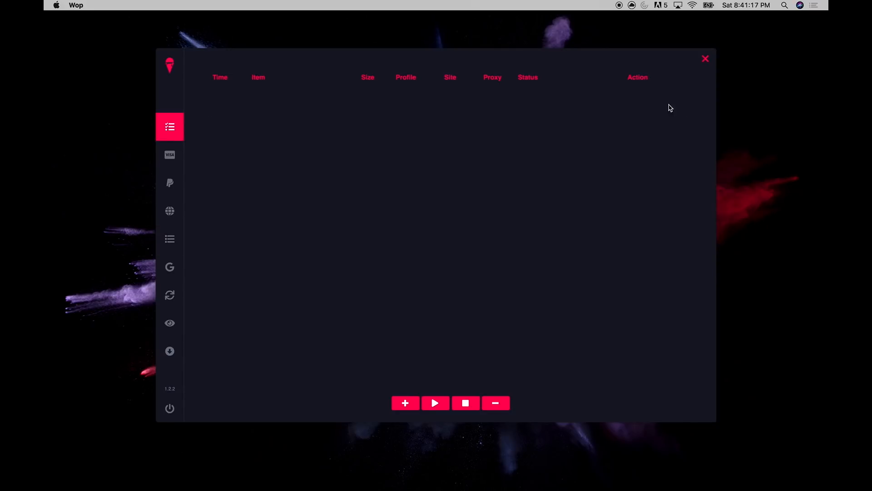
# Open a new-task form still holding the Undefeated site, links, size 5 and Testing US profile
pyautogui.click(404, 411)
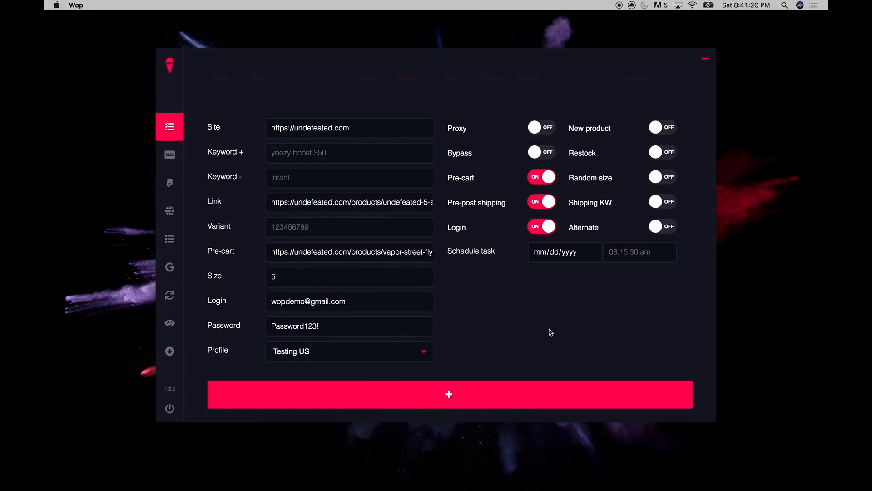